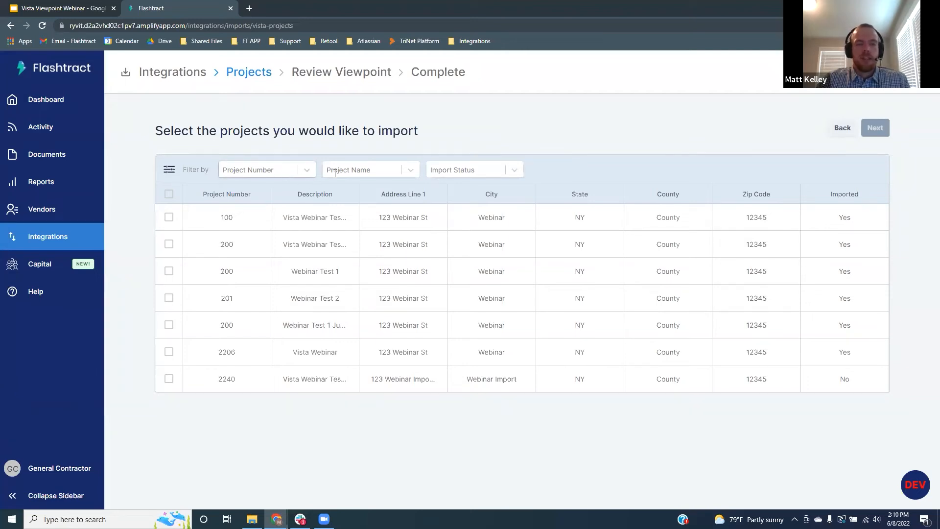
# Step: Filter to unimported projects, import project 2240 Vista Webinar Test Import, and view the dashboard
pyautogui.click(517, 172)
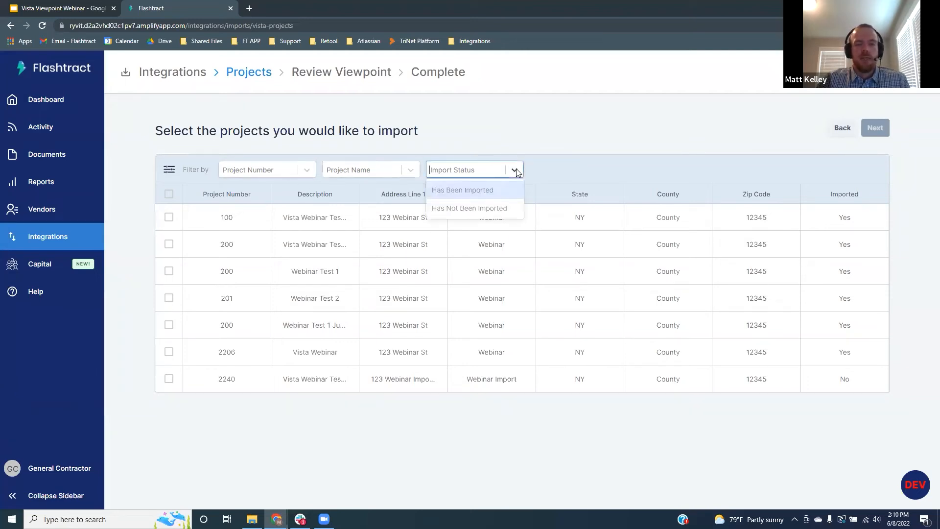
pyautogui.click(500, 209)
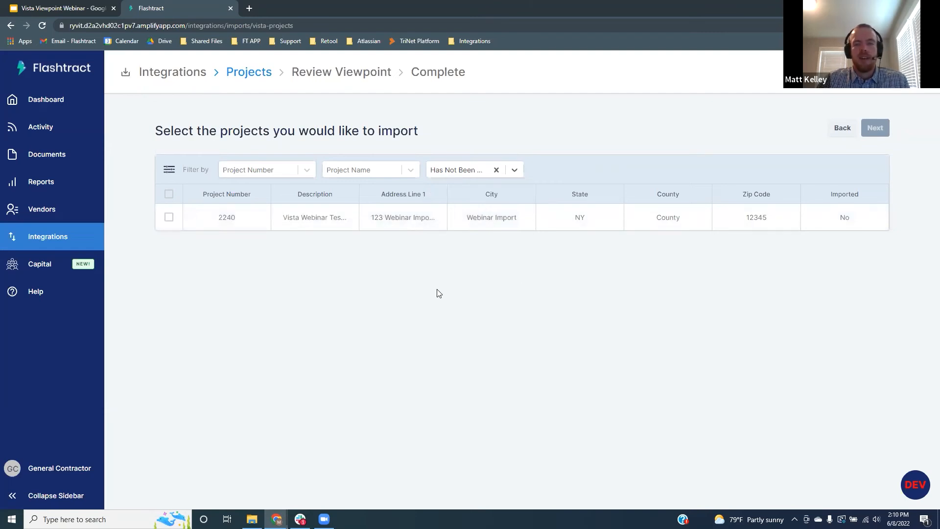
pyautogui.click(169, 217)
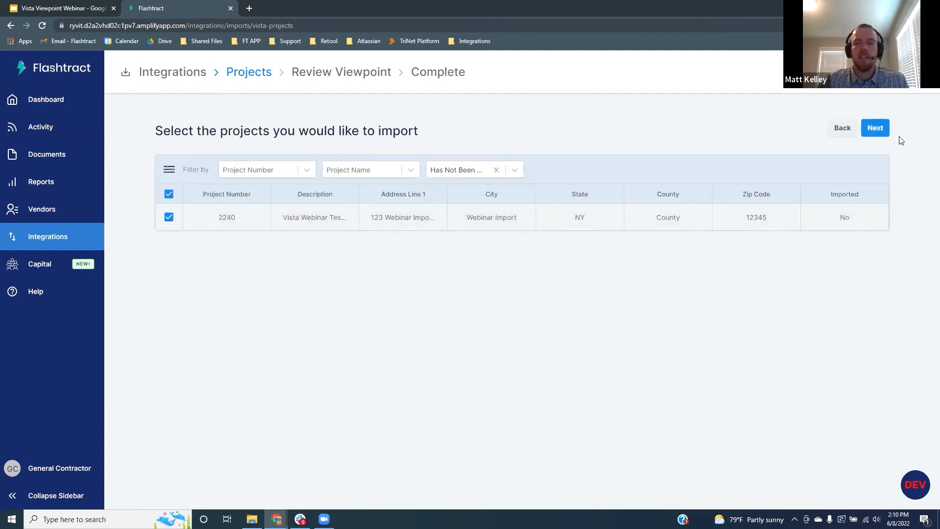
pyautogui.click(875, 128)
pyautogui.click(871, 130)
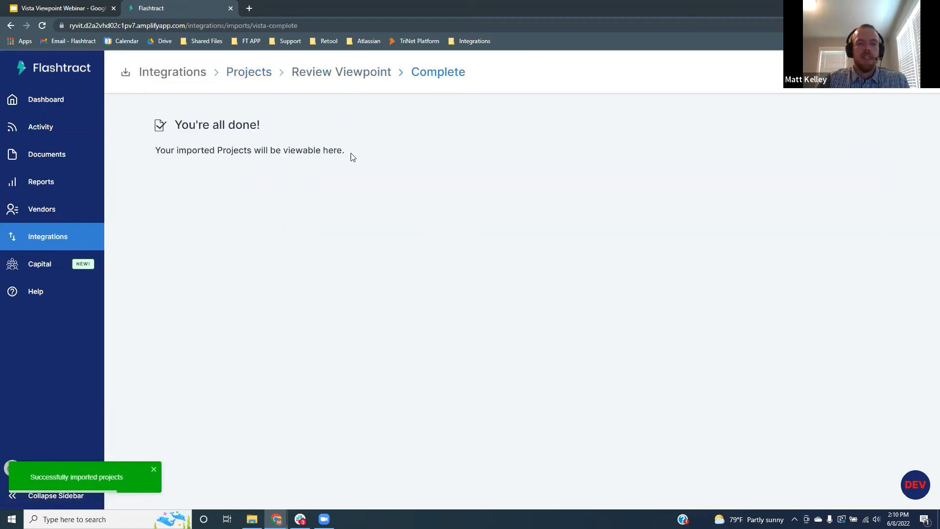
pyautogui.click(339, 152)
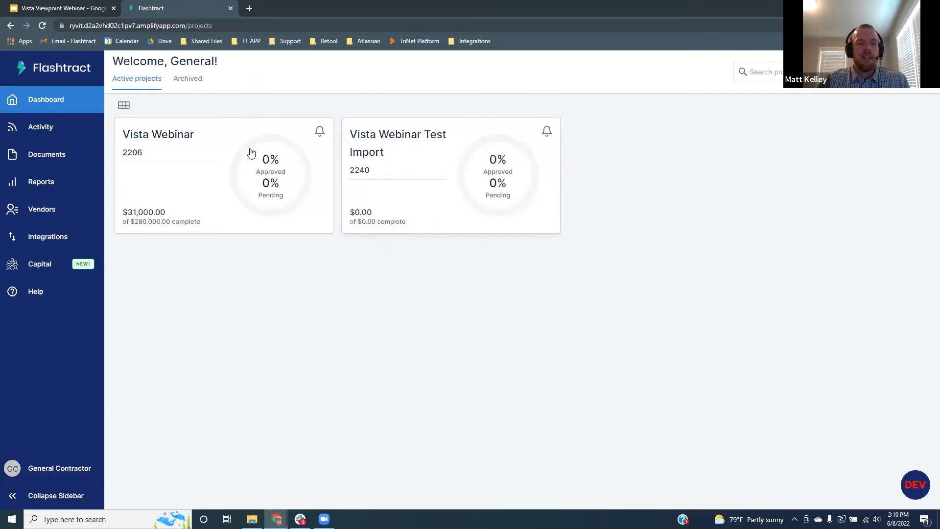
# Step: Open the Vista Webinar Sitework contract and view its Active Rules for submission attachments
pyautogui.click(186, 173)
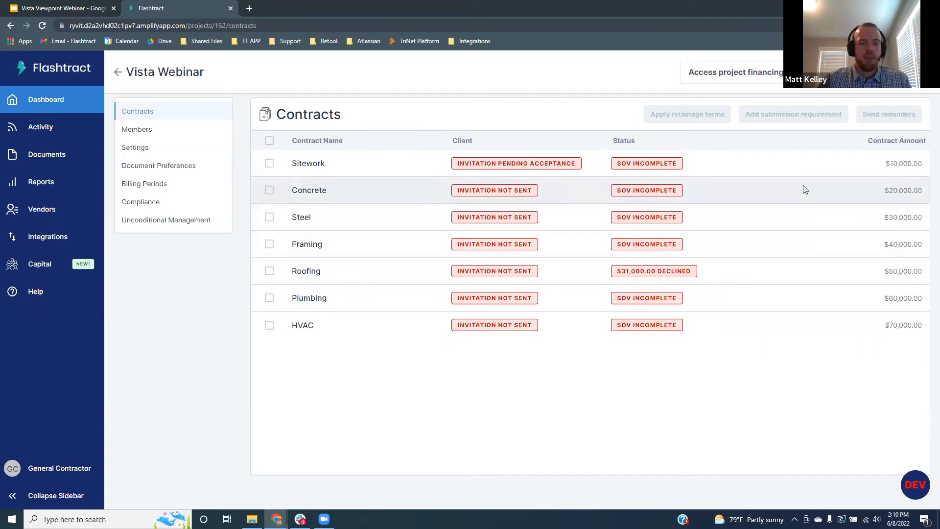
pyautogui.click(330, 165)
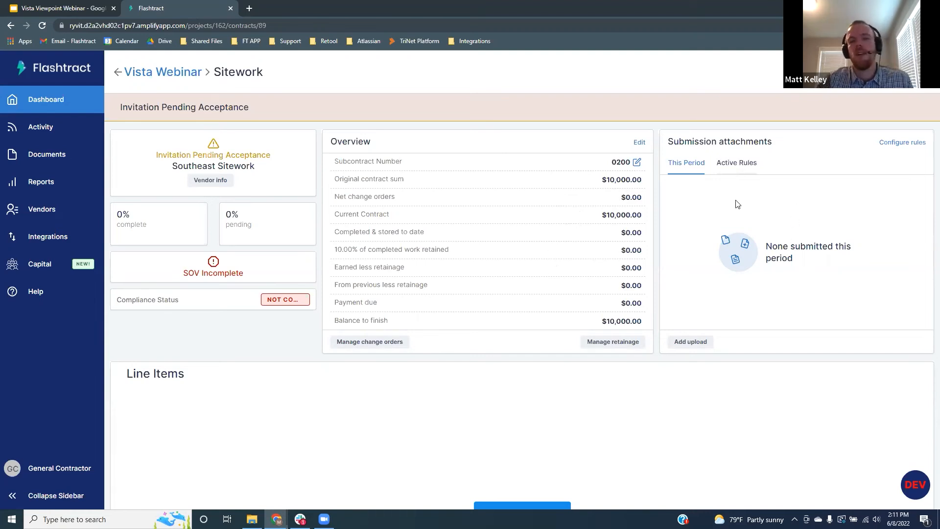
pyautogui.click(731, 165)
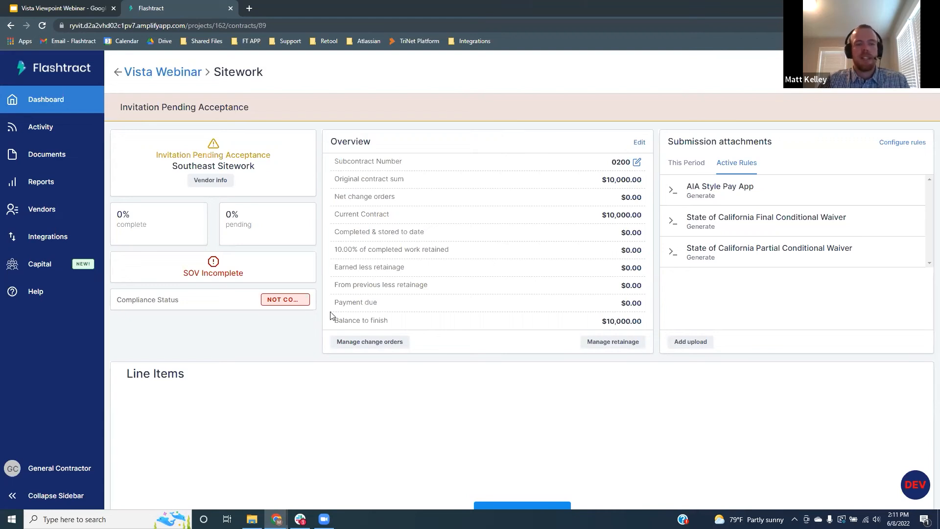
pyautogui.click(69, 472)
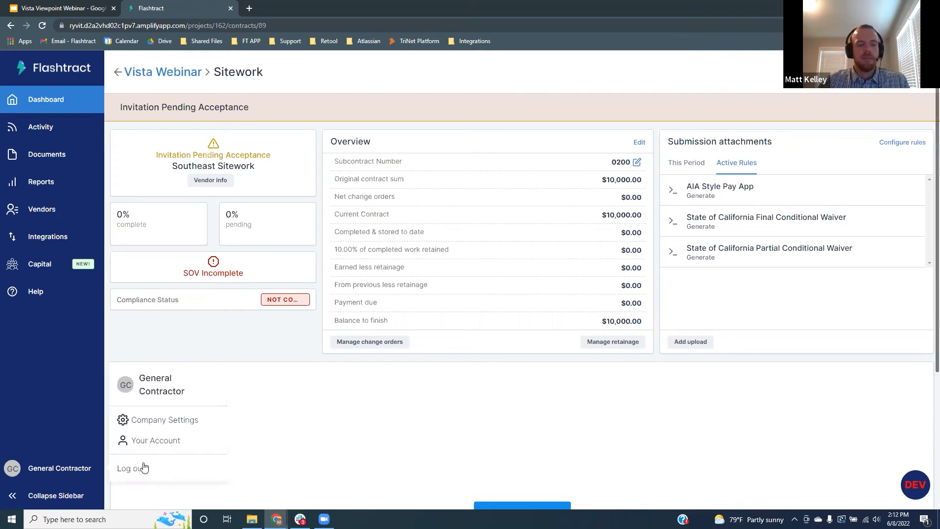
# Step: Sign out of the general contractor account and sign in as the subcontractor with saved credentials
pyautogui.click(146, 470)
pyautogui.click(617, 293)
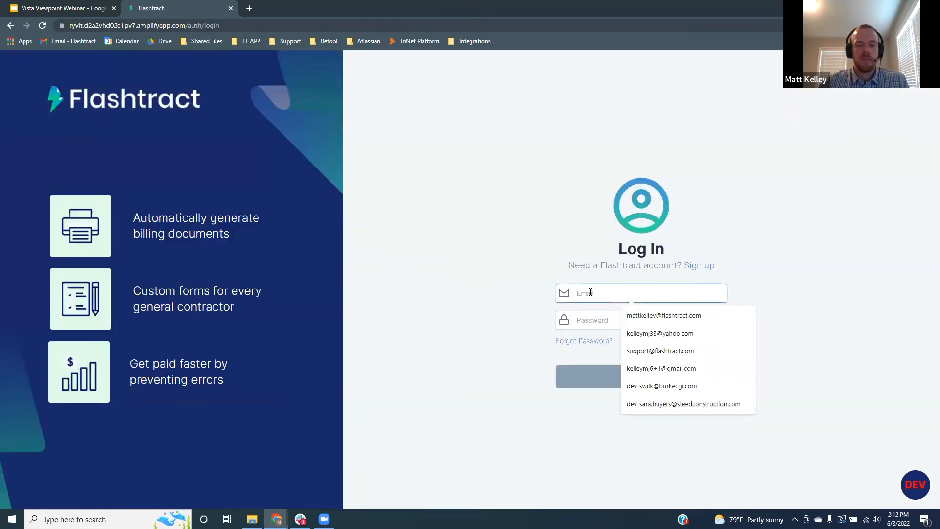
pyautogui.click(660, 335)
pyautogui.click(613, 320)
pyautogui.click(675, 169)
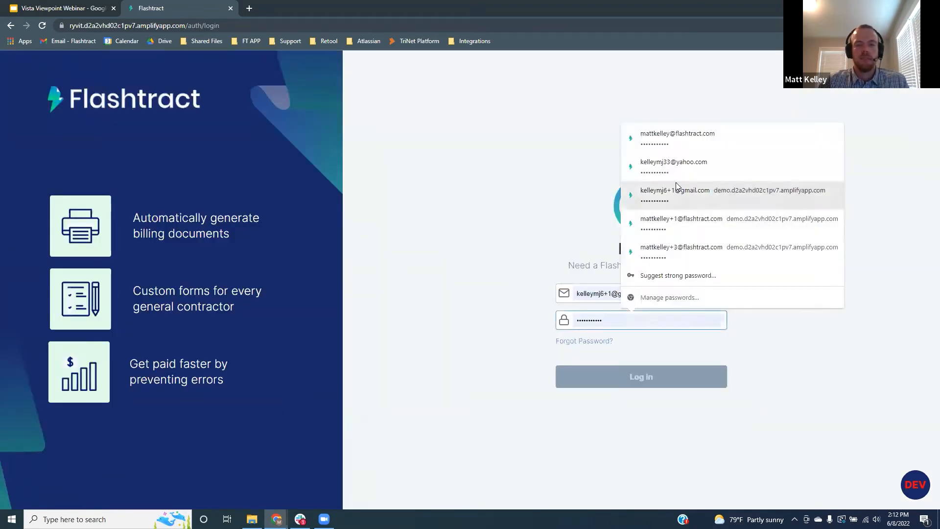
pyautogui.click(621, 382)
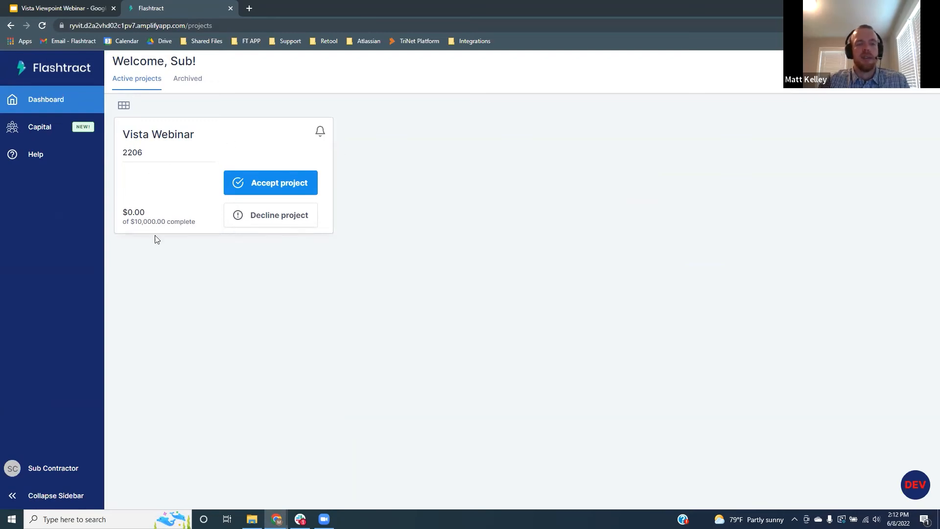
# Step: Accept the Vista Webinar project invitation and then the Sitework contract invitation
pyautogui.click(293, 184)
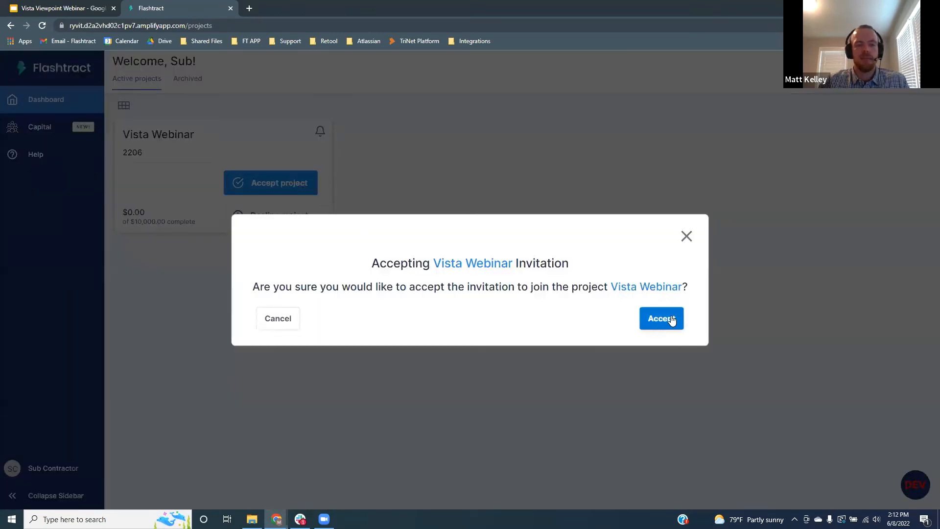
pyautogui.click(672, 321)
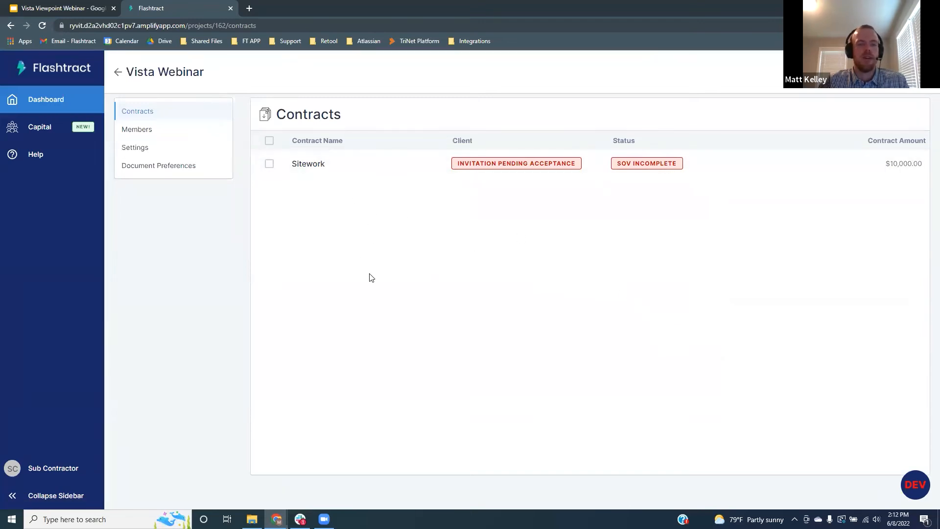
pyautogui.click(362, 169)
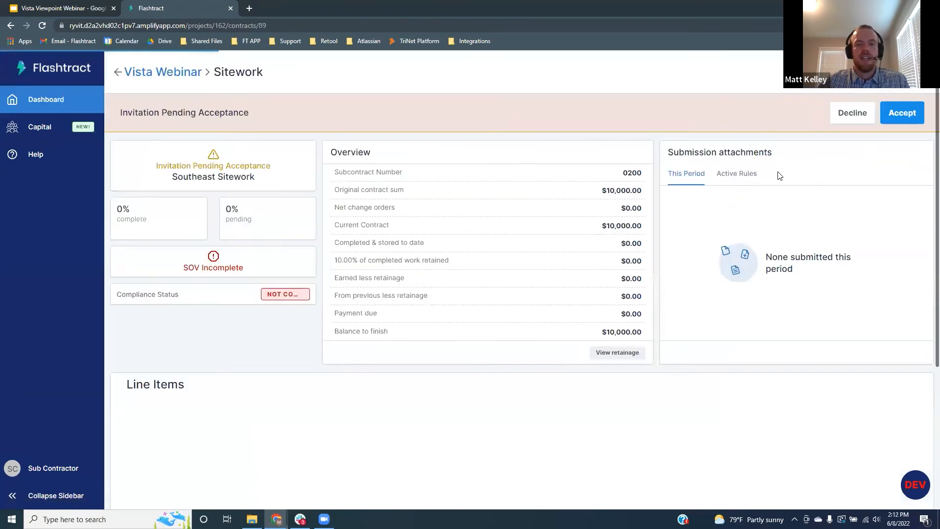
pyautogui.click(905, 114)
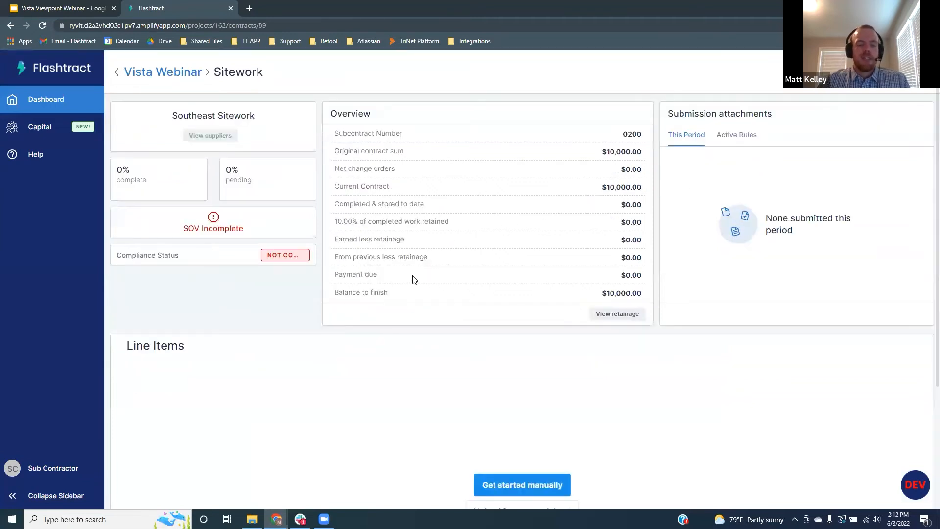
pyautogui.scroll(-3, 367, 281)
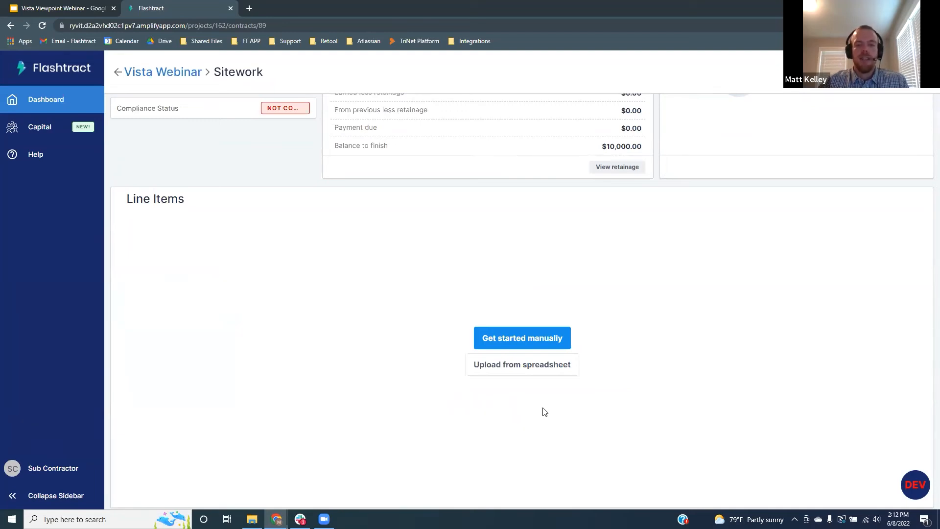
# Step: Upload SOV Upload 10K contract.xlsx from the Import Files folder as the schedule of values
pyautogui.click(520, 371)
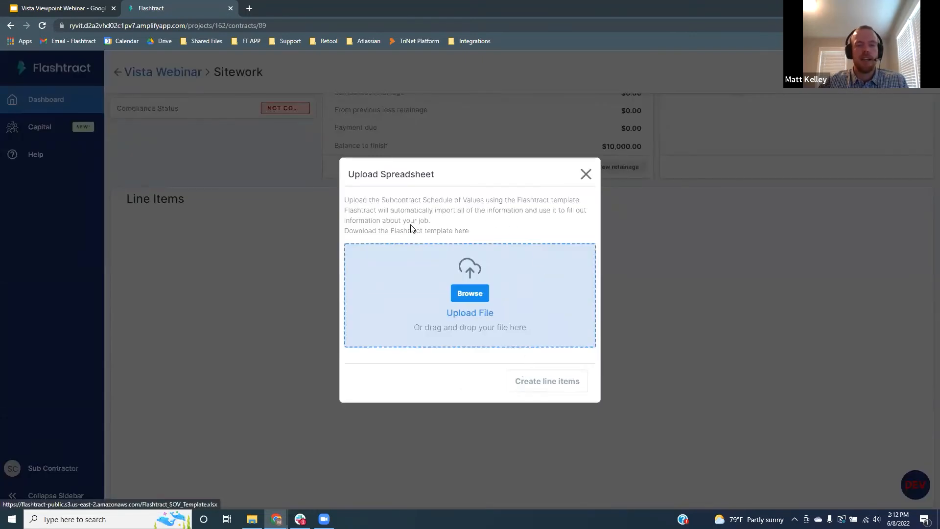
pyautogui.click(475, 293)
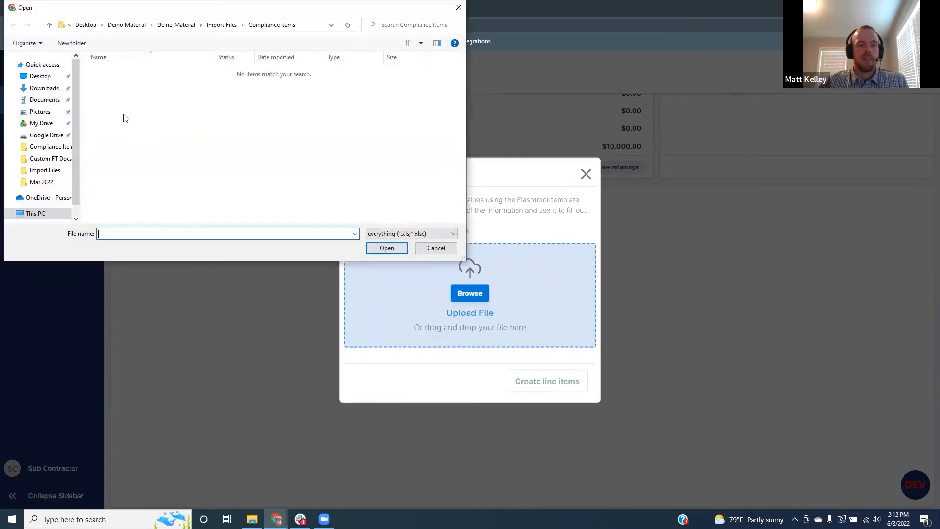
pyautogui.click(230, 25)
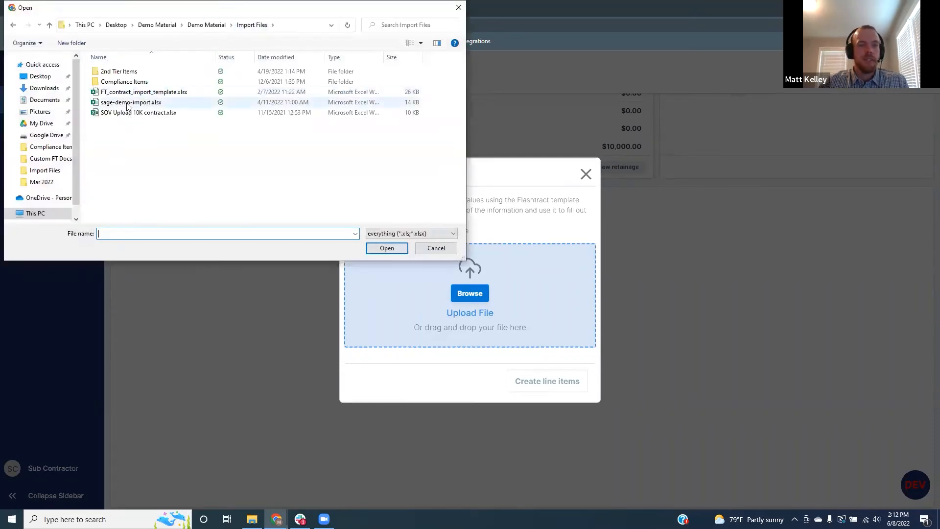
pyautogui.click(130, 113)
pyautogui.click(386, 247)
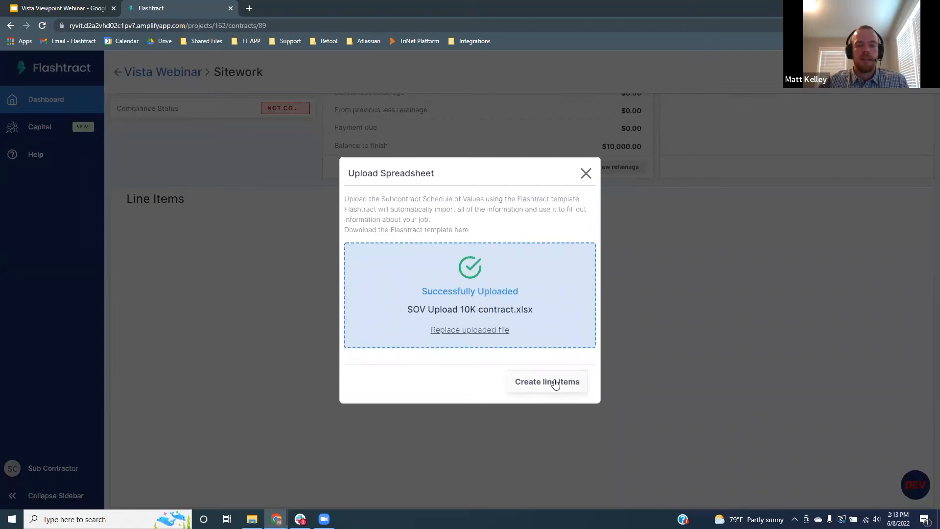
# Step: Create the ten $1,000.00 phase line items from the spreadsheet and save them
pyautogui.click(555, 384)
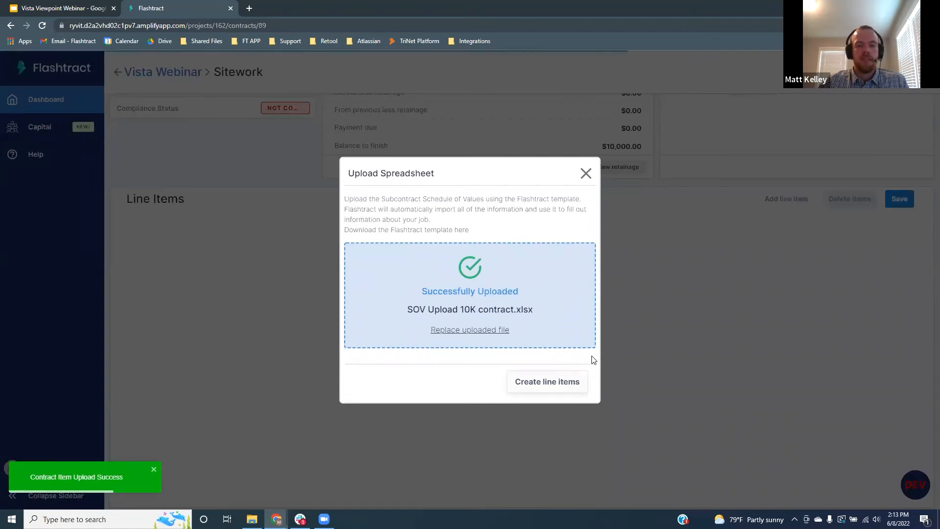
pyautogui.scroll(-1, 375, 249)
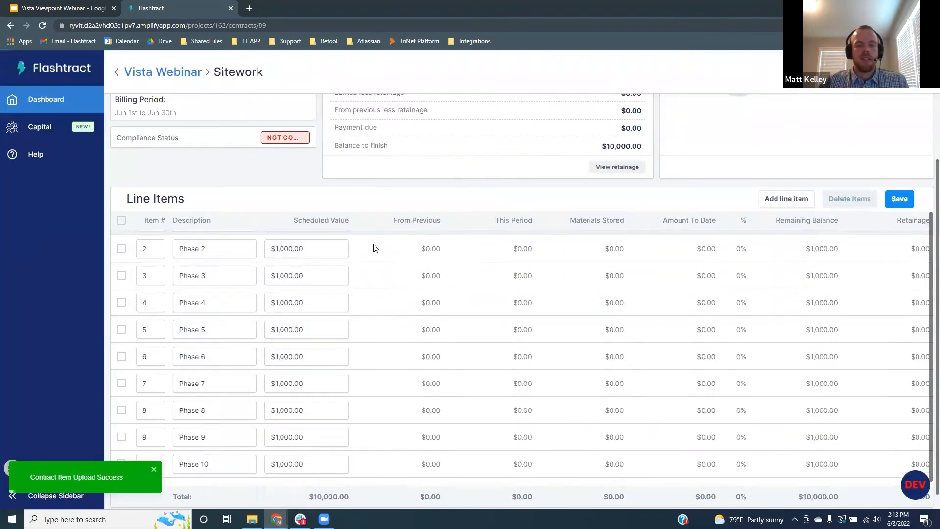
pyautogui.scroll(-1, 376, 248)
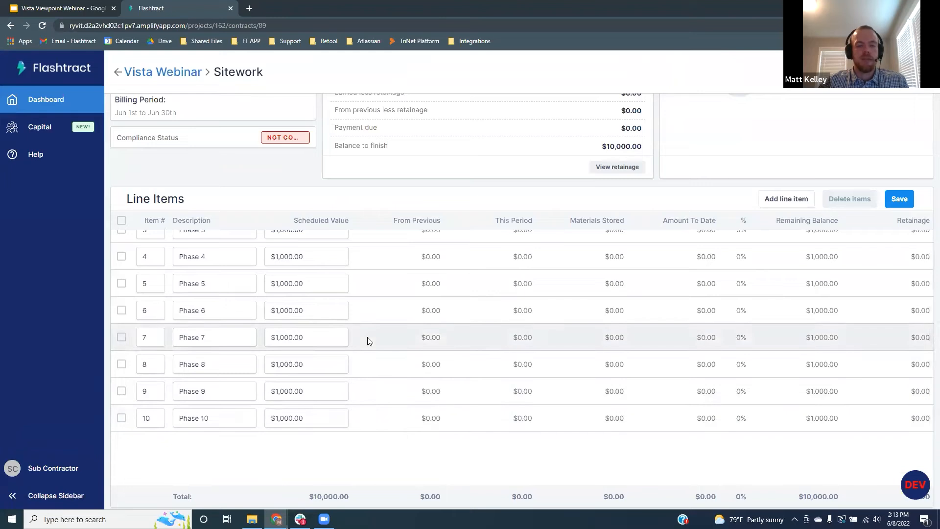
pyautogui.scroll(2, 401, 406)
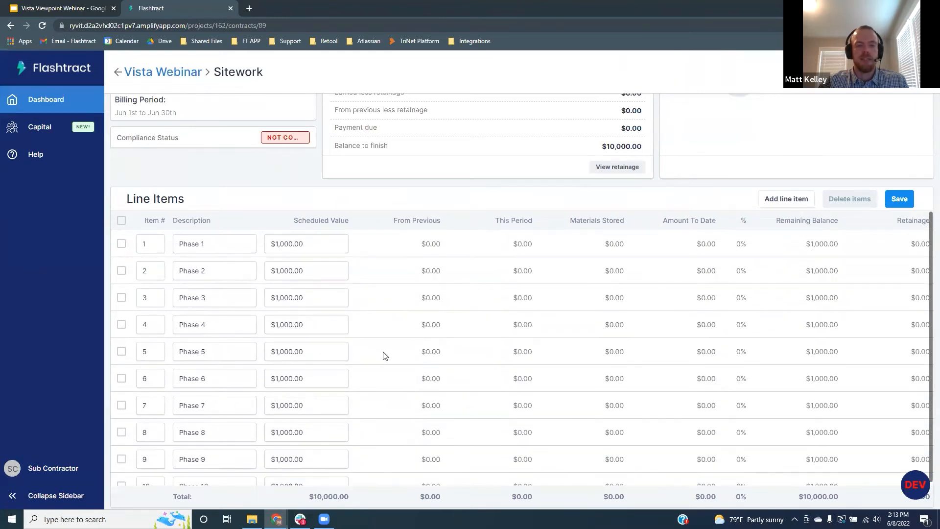
pyautogui.click(904, 199)
pyautogui.scroll(4, 705, 274)
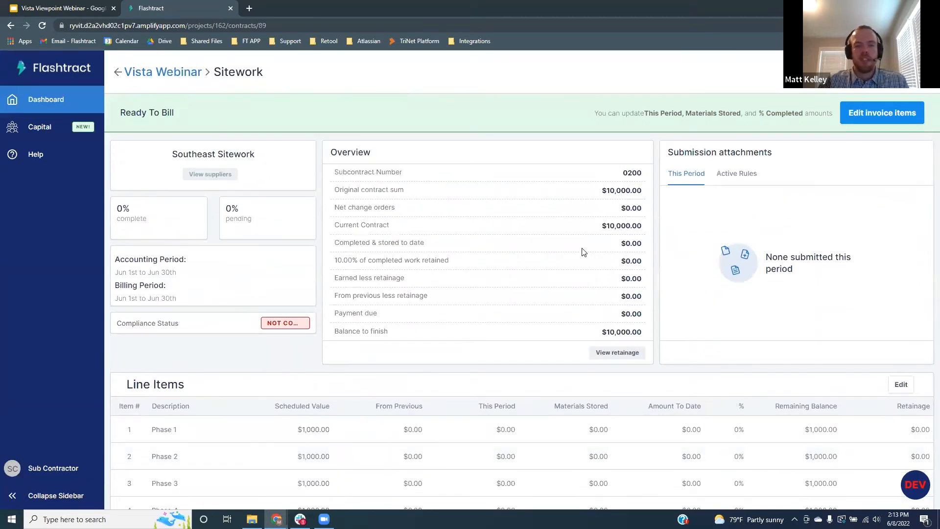
# Step: Enter $750 work completed for Phase 1 and $250 materials stored for Phase 2
pyautogui.click(883, 114)
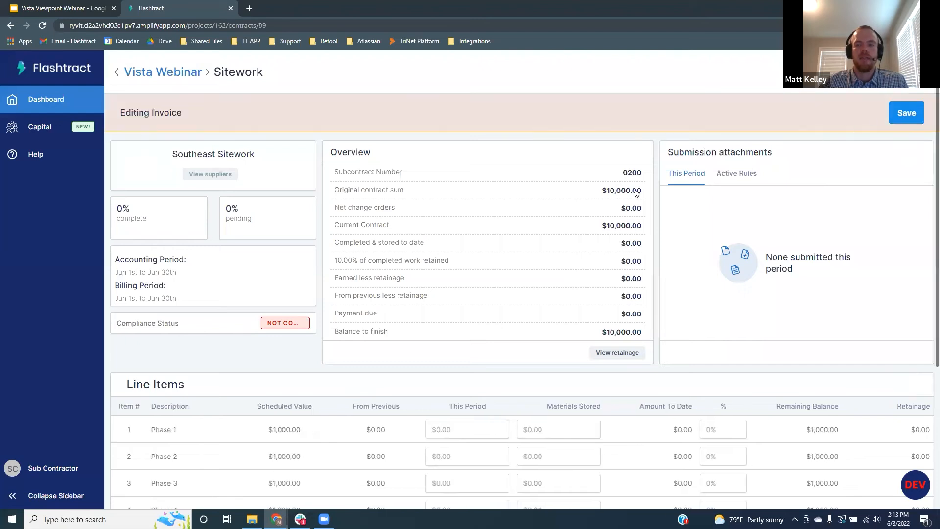
pyautogui.scroll(-2, 460, 276)
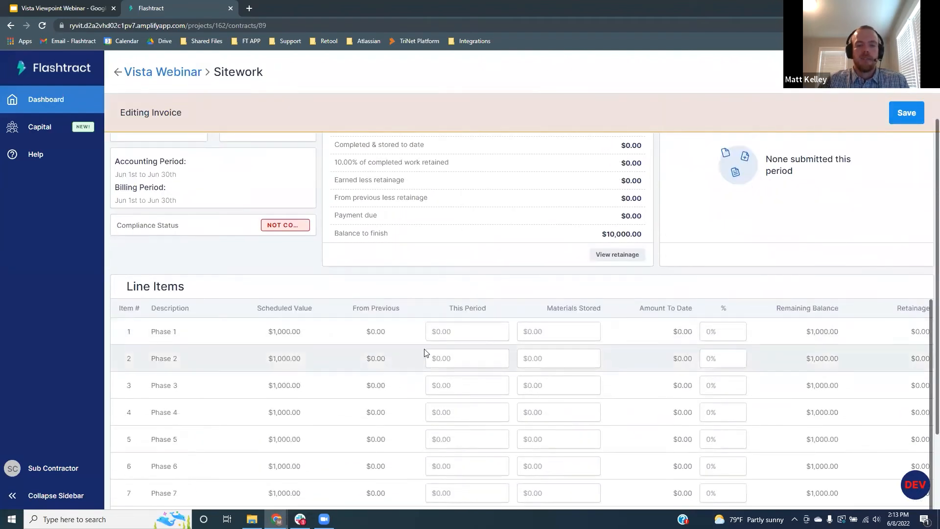
pyautogui.click(447, 335)
pyautogui.write('750')
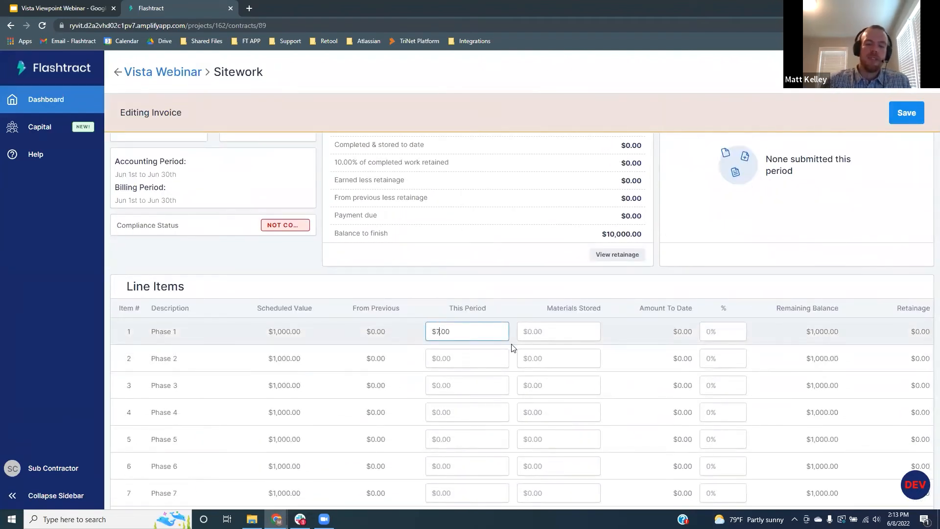
pyautogui.click(555, 357)
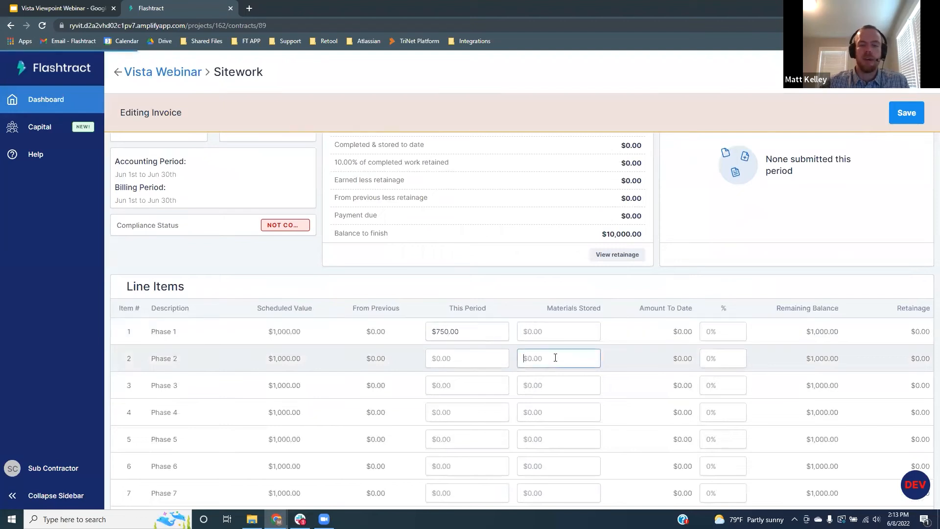
pyautogui.write('250')
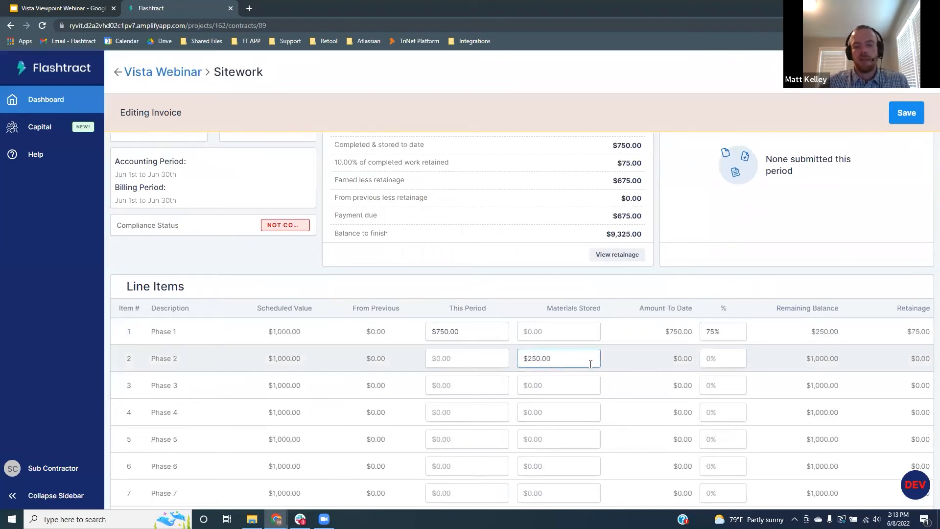
# Step: Bill Phase 3 at 50% and Phase 4 at 75%, then save the invoice
pyautogui.click(726, 385)
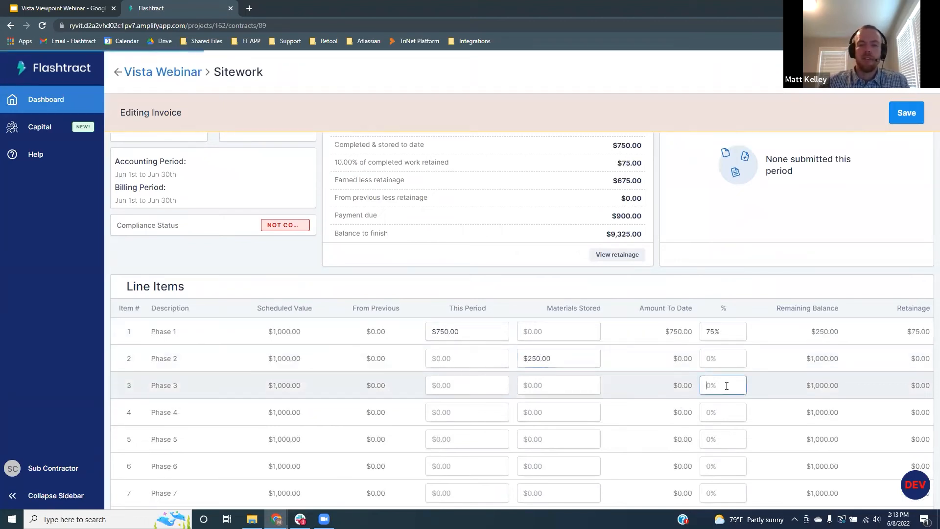
pyautogui.write('50')
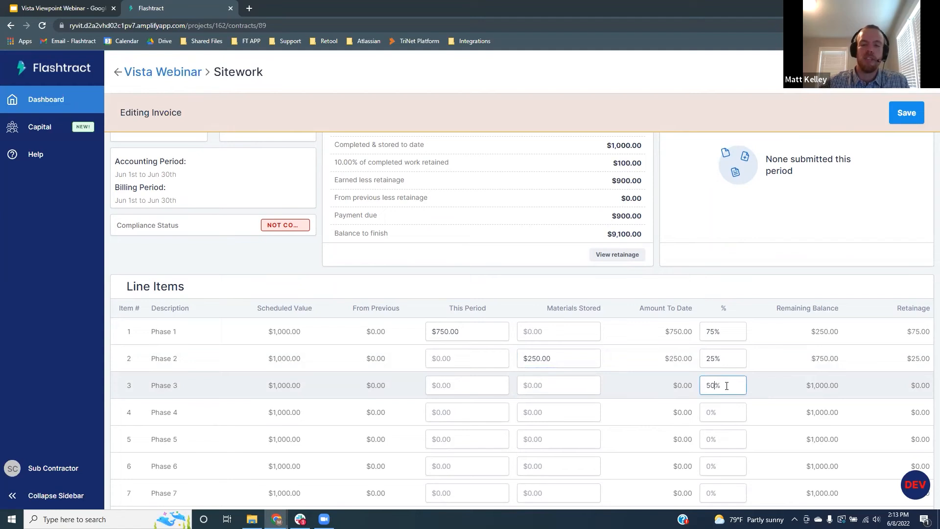
pyautogui.click(723, 412)
pyautogui.write('75')
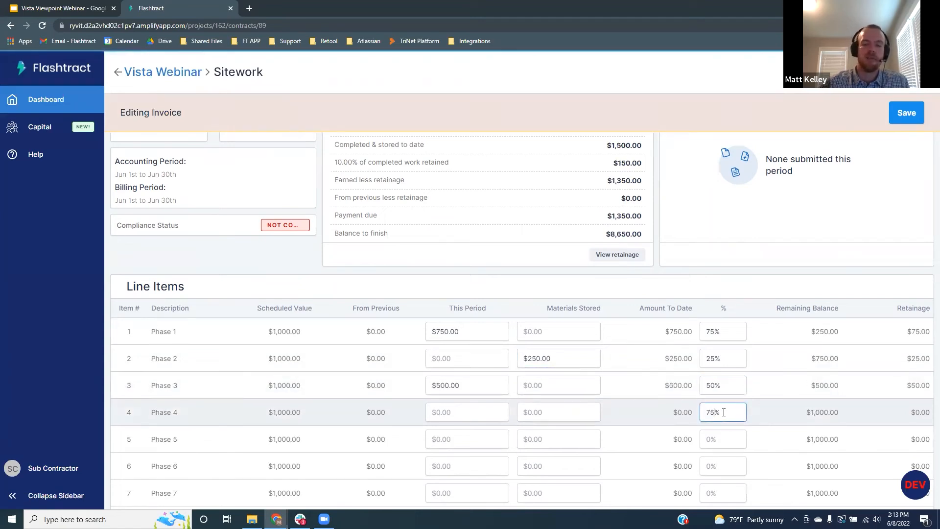
pyautogui.click(771, 399)
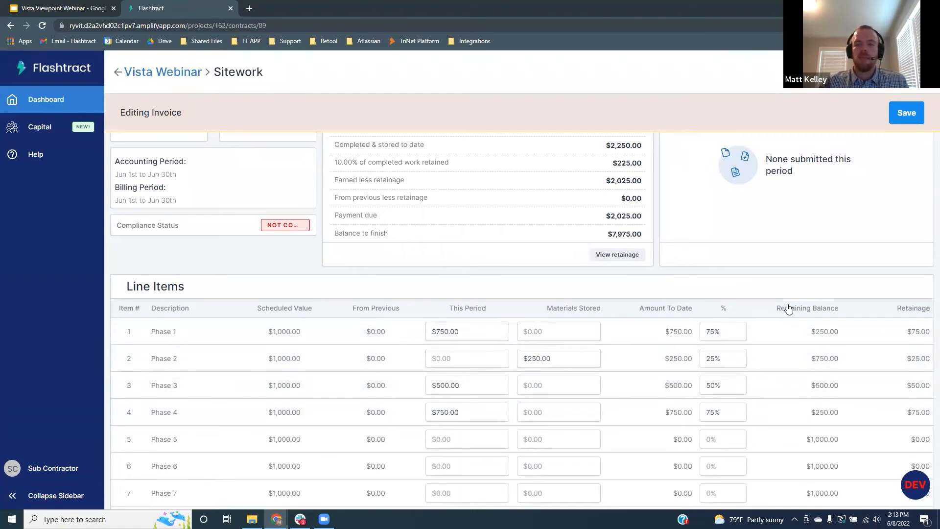
pyautogui.scroll(2, 783, 308)
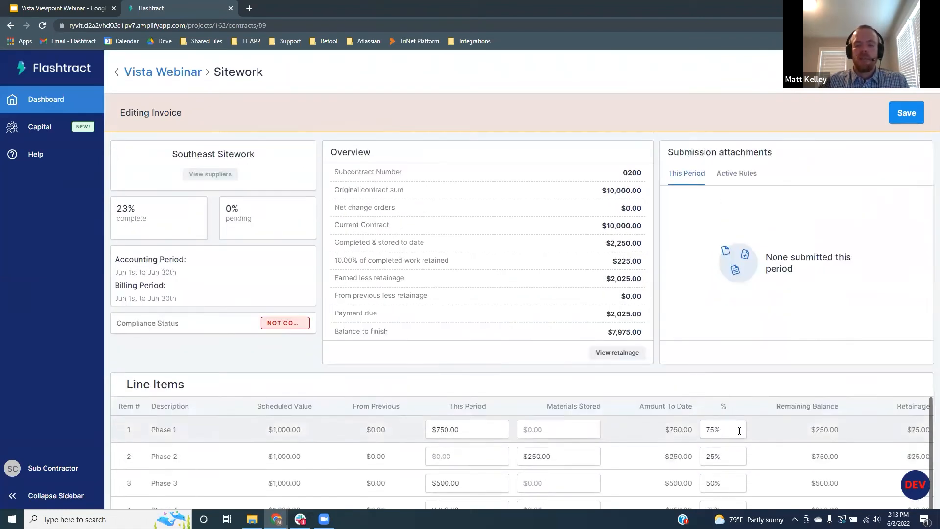
pyautogui.click(906, 113)
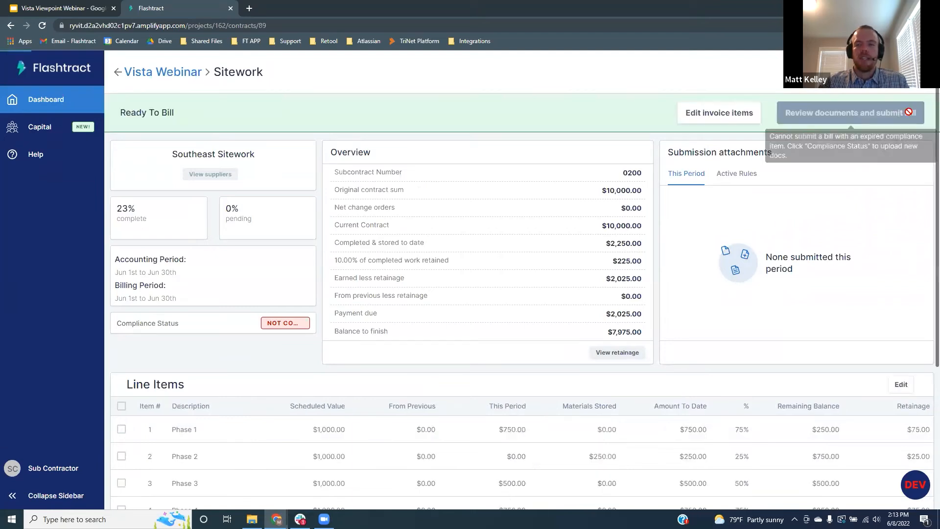
pyautogui.scroll(-2, 575, 339)
pyautogui.scroll(2, 576, 339)
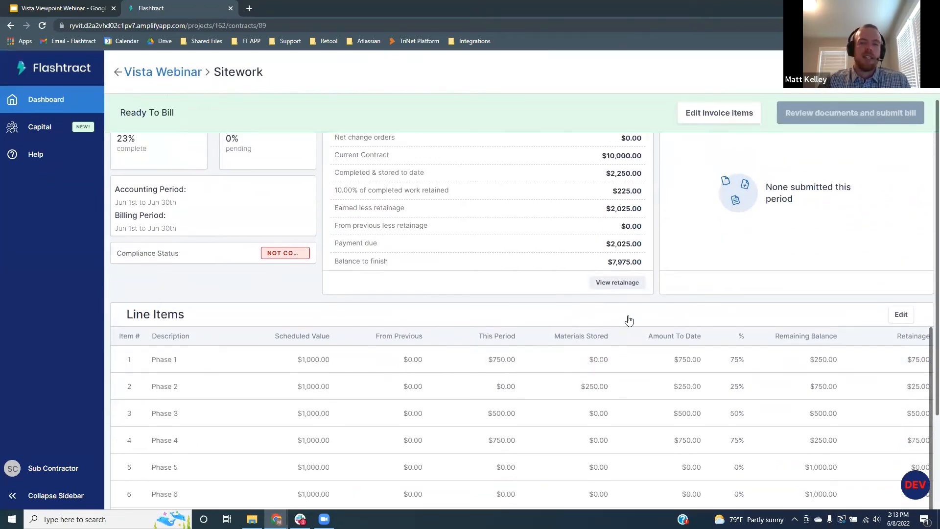
pyautogui.moveTo(868, 114)
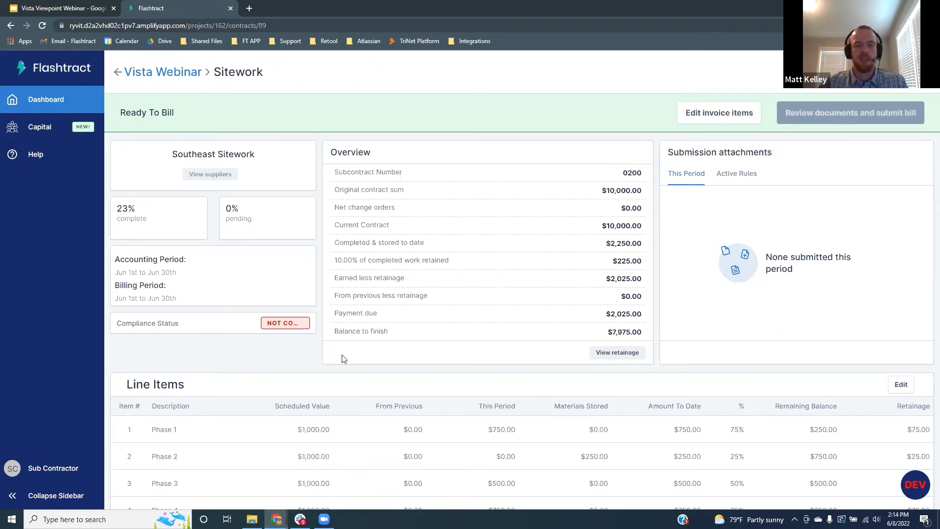
# Step: Upload Certificate of Insurance.pdf from the Compliance Items folder as a new COI document
pyautogui.click(175, 329)
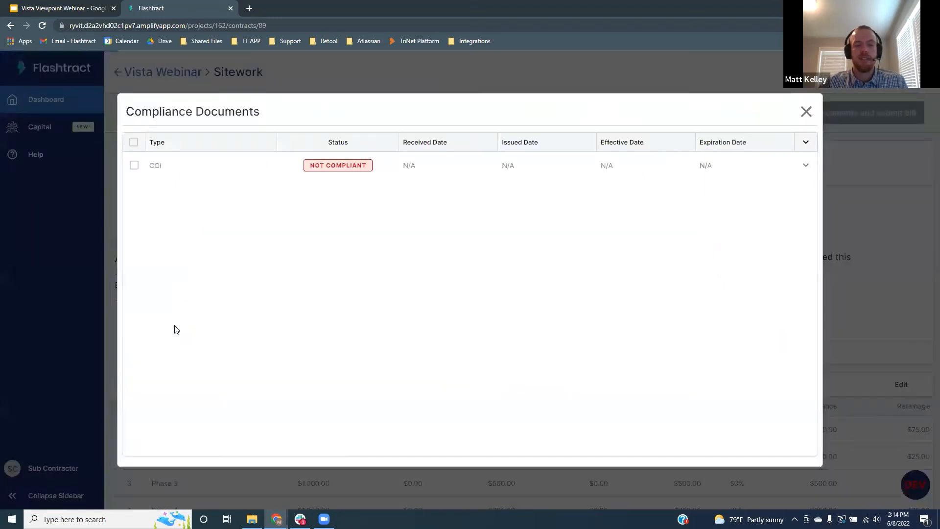
pyautogui.click(195, 169)
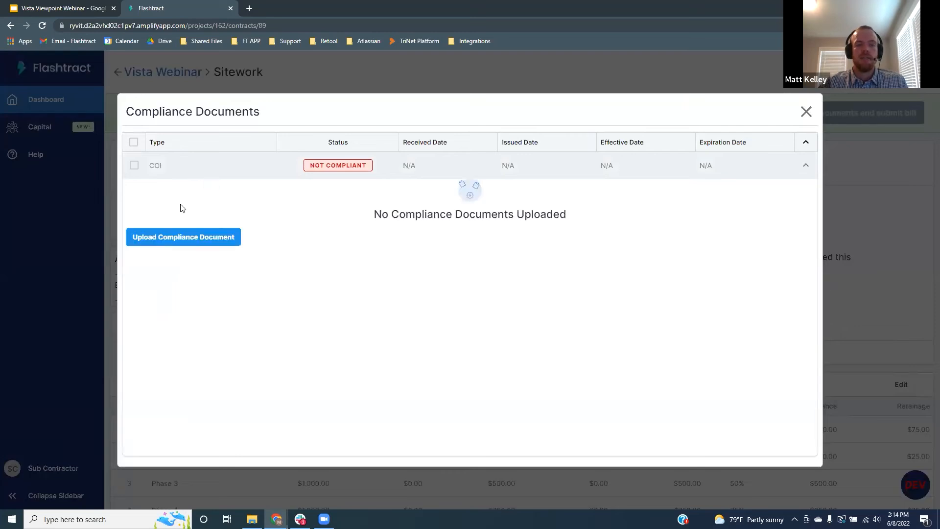
pyautogui.click(192, 238)
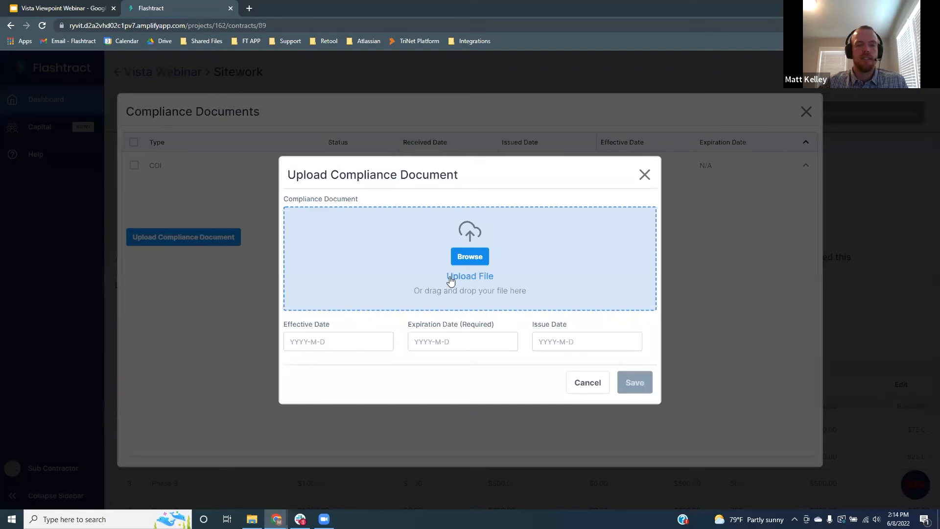
pyautogui.click(471, 259)
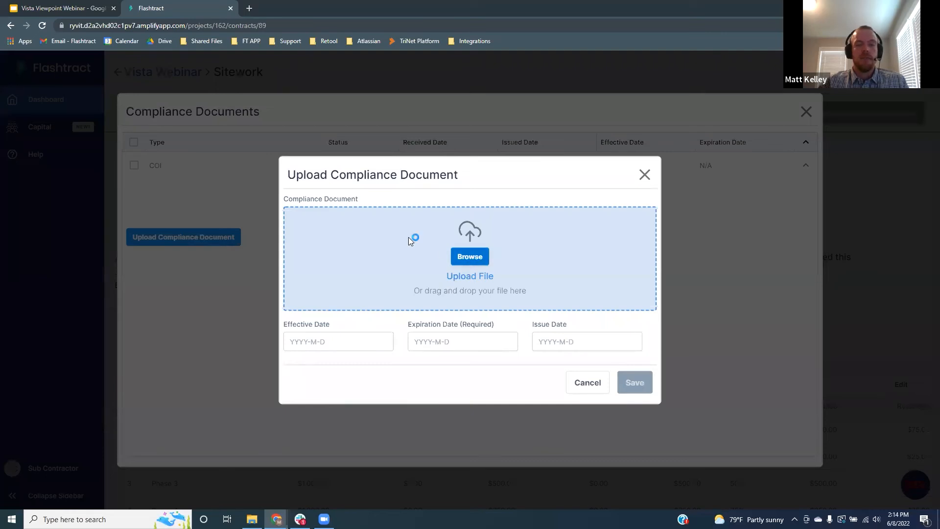
pyautogui.doubleClick(137, 82)
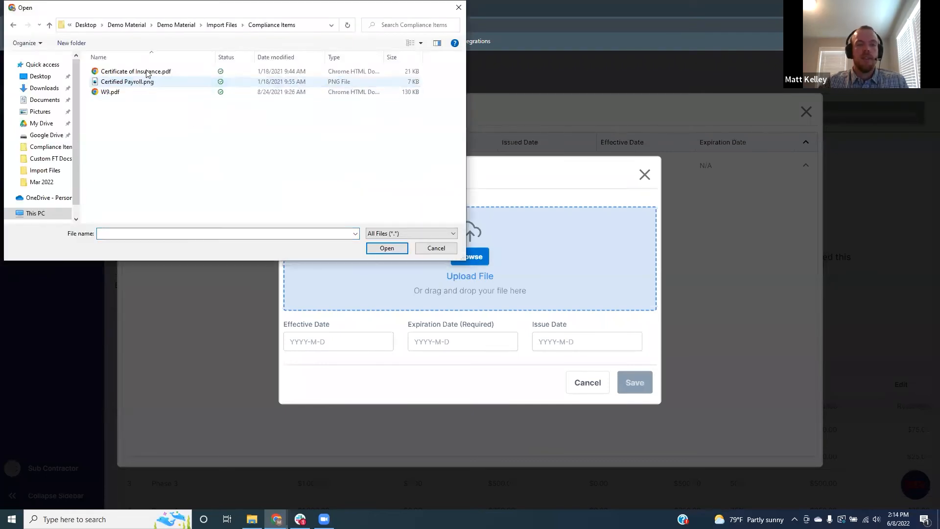
pyautogui.click(148, 72)
pyautogui.click(387, 248)
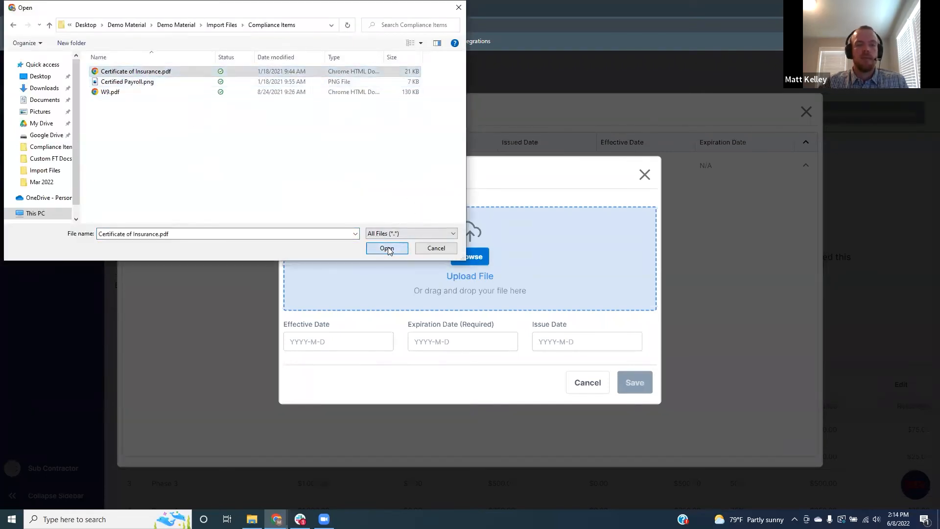
# Step: Set the COI expiration date to 12/31/2022, save it, and return to the bill
pyautogui.click(455, 340)
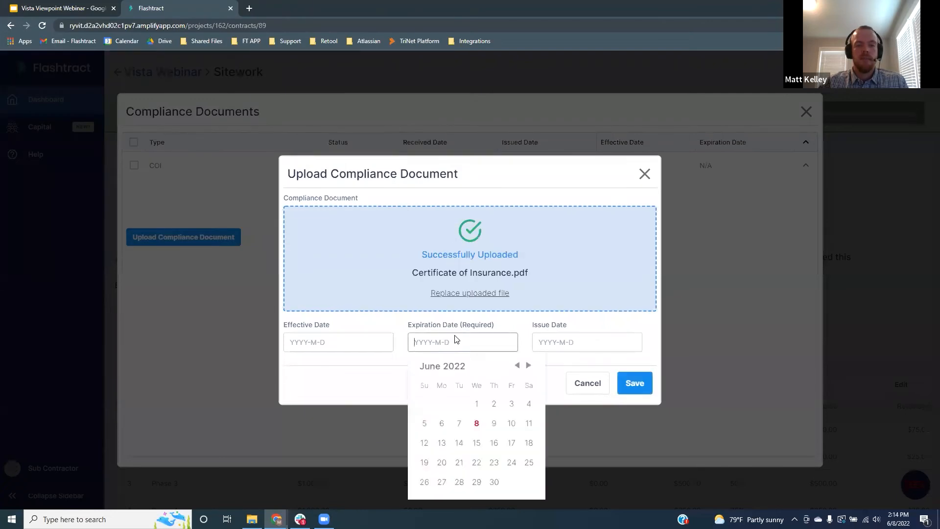
pyautogui.click(529, 366)
pyautogui.click(529, 366)
pyautogui.click(529, 366)
pyautogui.click(529, 366)
pyautogui.click(529, 366)
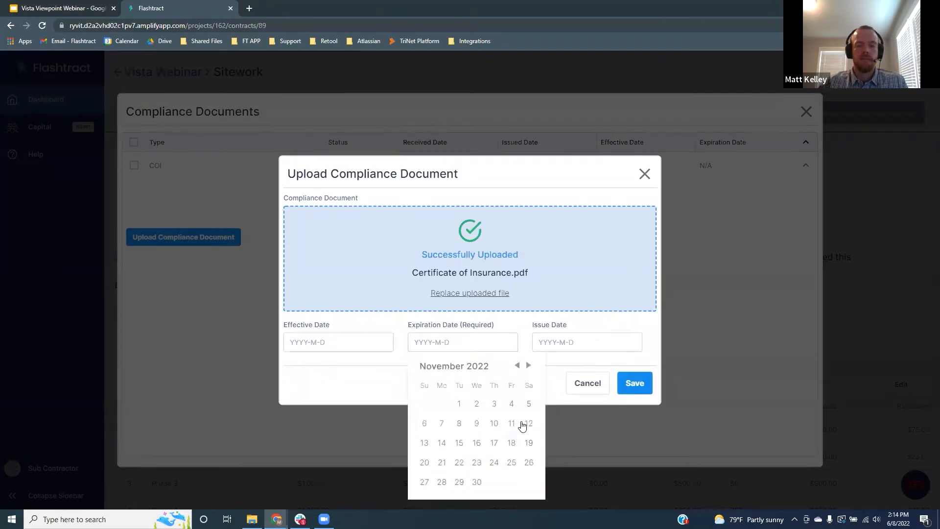
pyautogui.click(529, 366)
pyautogui.click(528, 482)
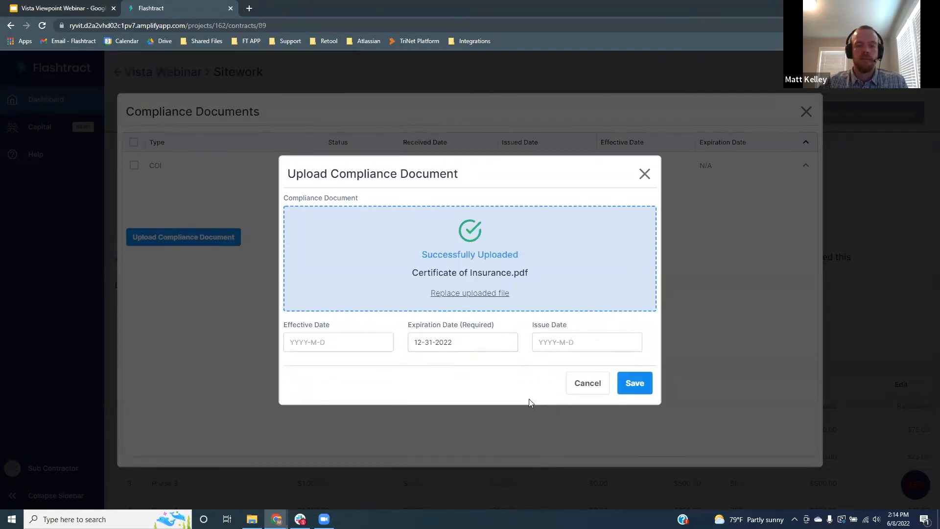
pyautogui.click(632, 382)
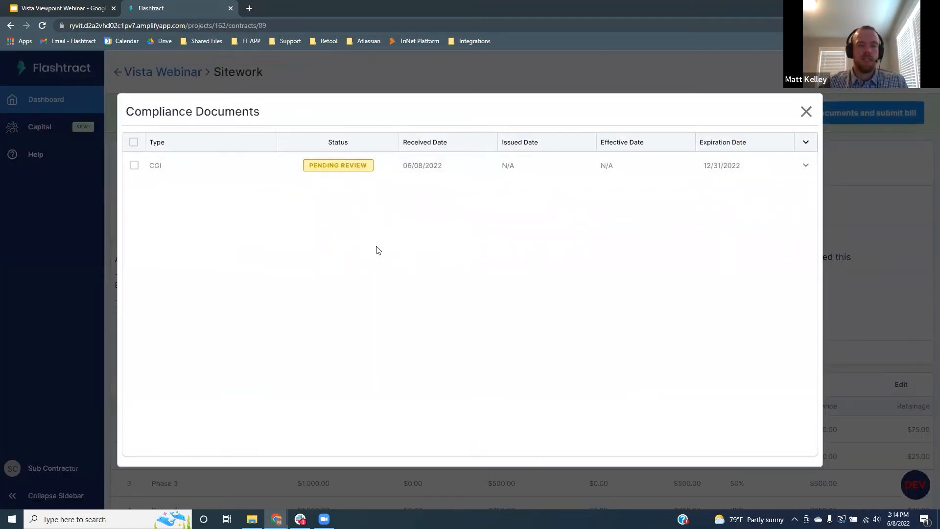
pyautogui.click(805, 113)
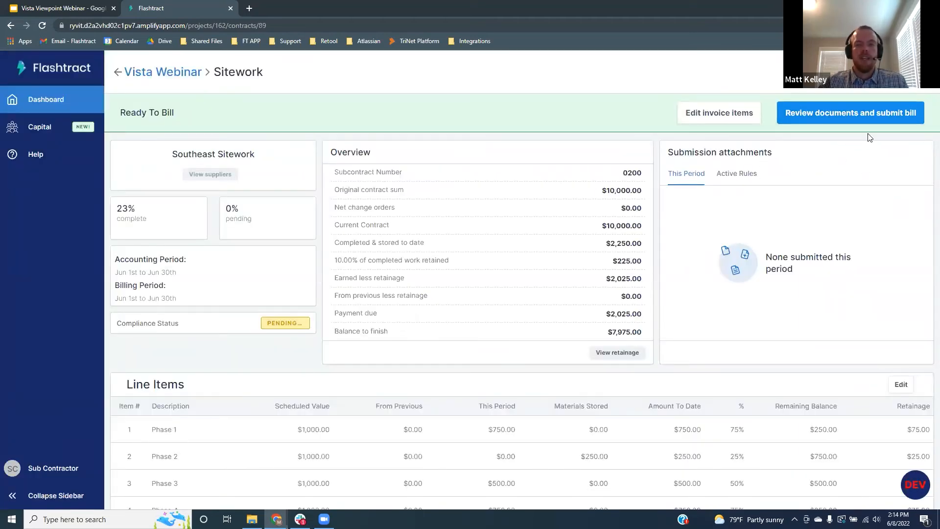
# Step: Sign the AIA Style Pay App with the signing PIN
pyautogui.click(838, 115)
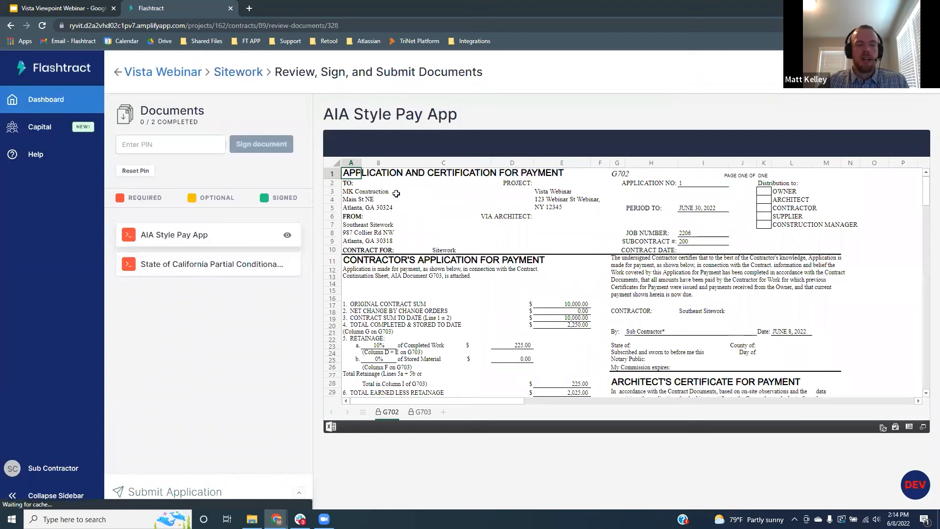
pyautogui.click(170, 143)
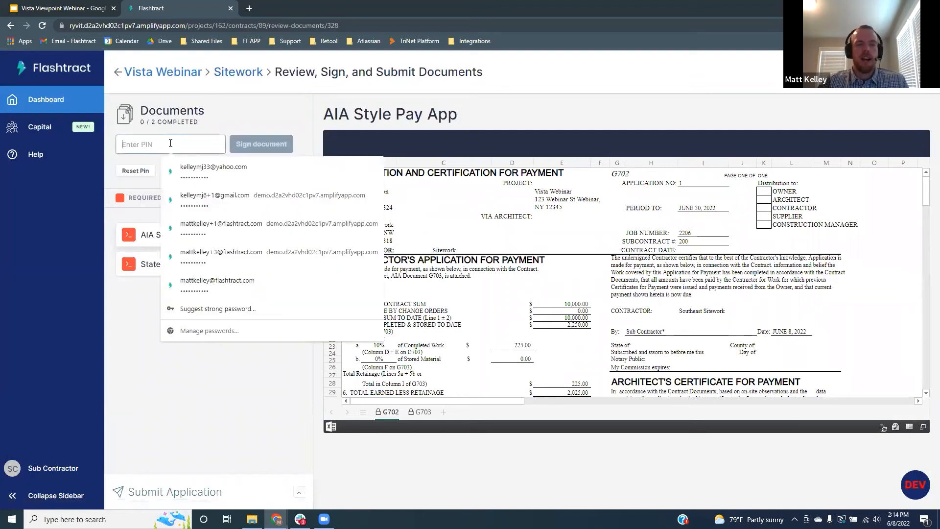
pyautogui.write('1234')
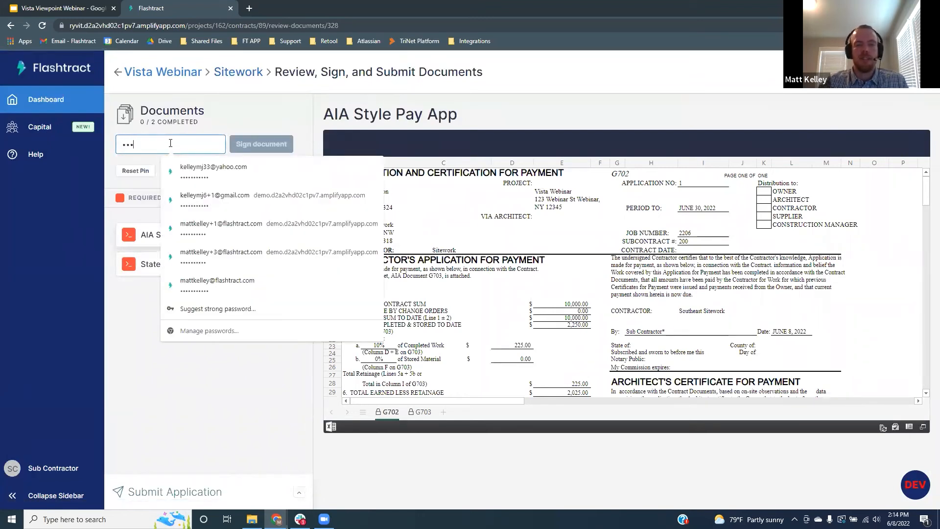
pyautogui.click(152, 130)
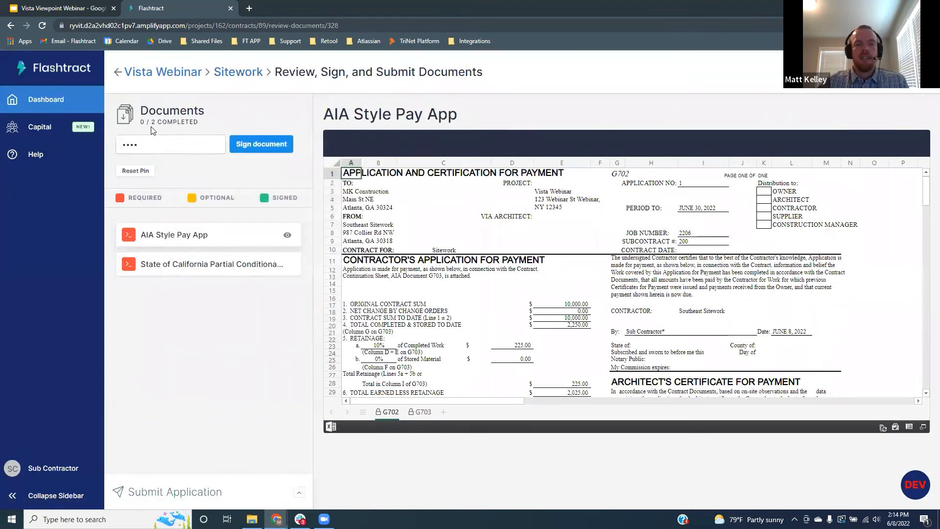
pyautogui.click(253, 150)
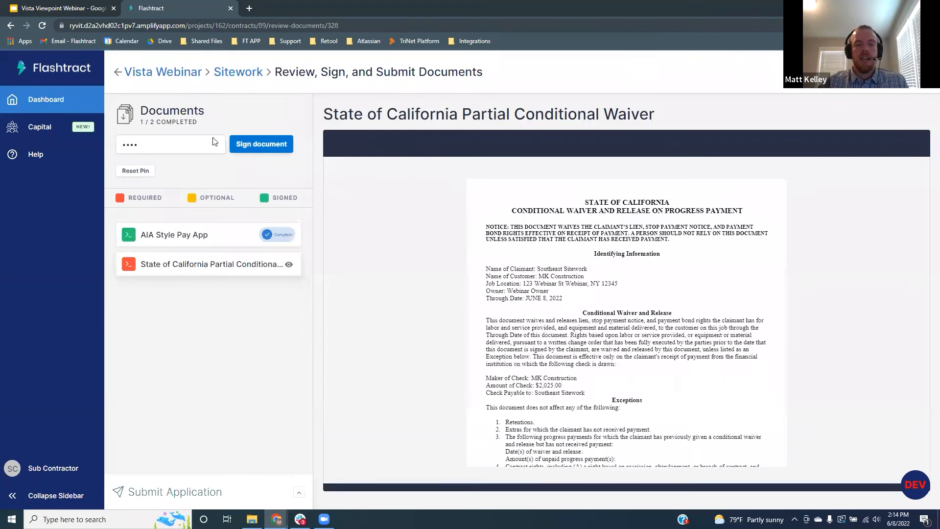
# Step: Review the signed pay app's G703 continuation sheet
pyautogui.click(214, 237)
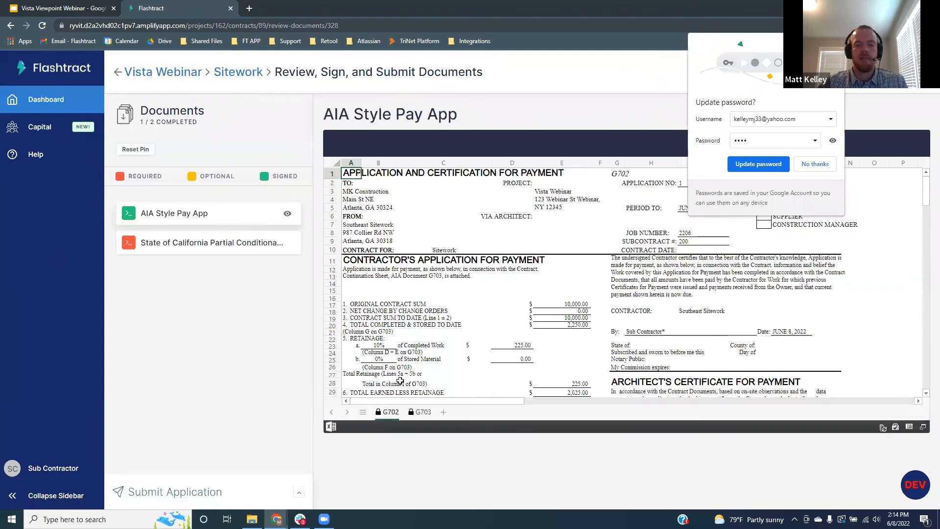
pyautogui.scroll(-4, 448, 244)
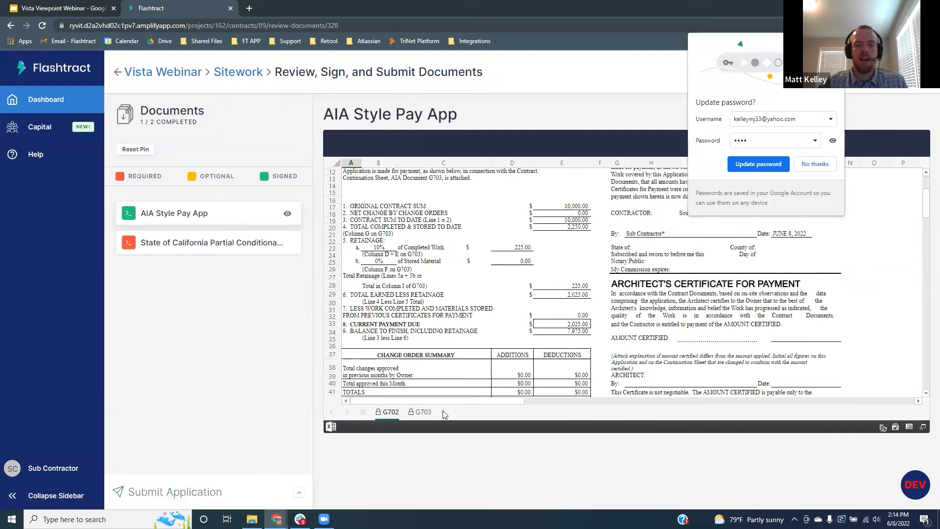
pyautogui.click(421, 412)
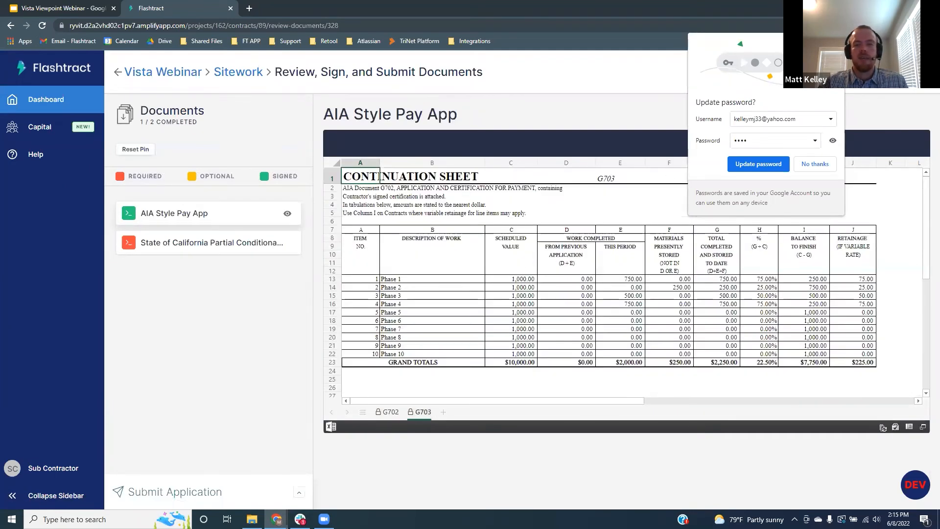
pyautogui.click(835, 43)
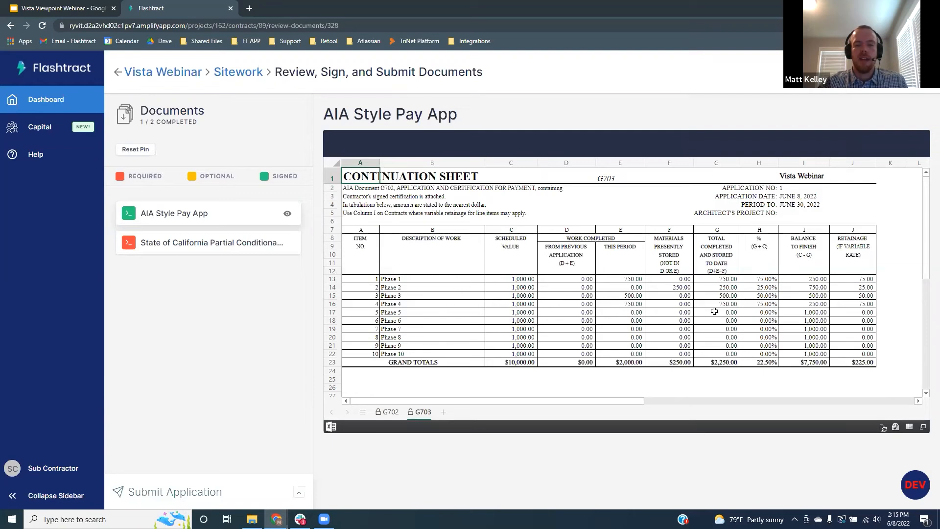
# Step: Open the State of California Partial Conditional Waiver to review and sign it
pyautogui.click(214, 244)
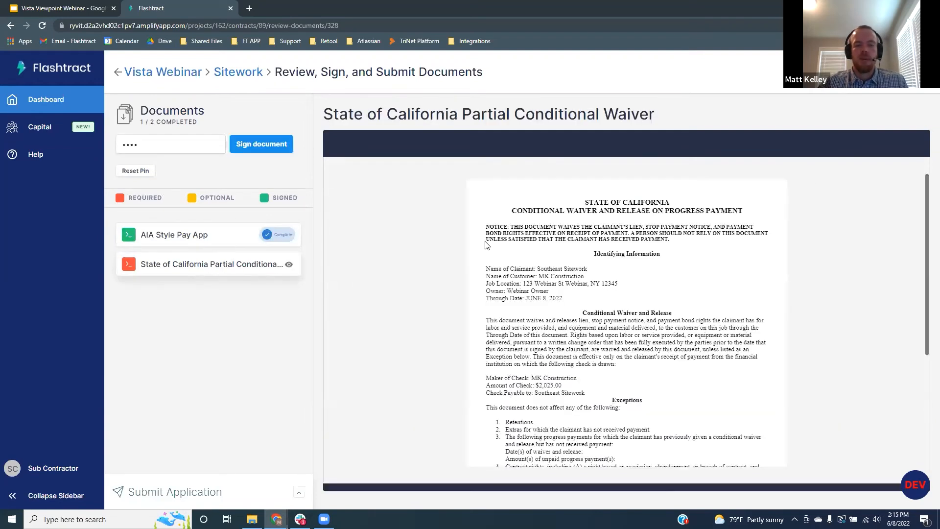
pyautogui.scroll(-1, 487, 244)
pyautogui.scroll(-1, 566, 274)
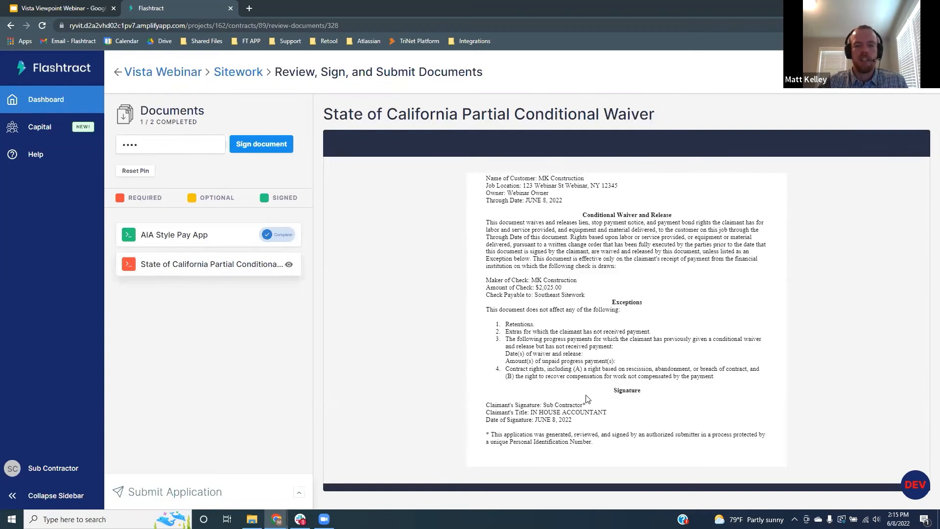
pyautogui.click(261, 144)
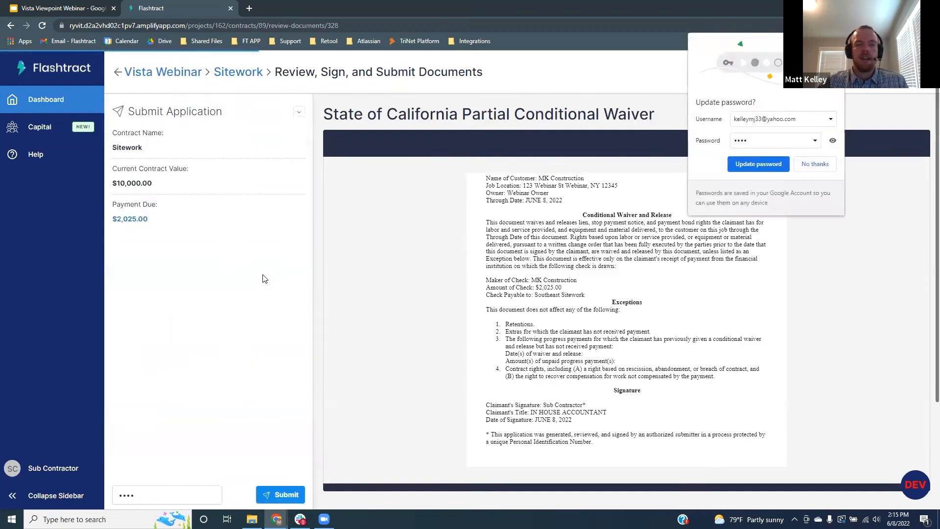
pyautogui.click(814, 164)
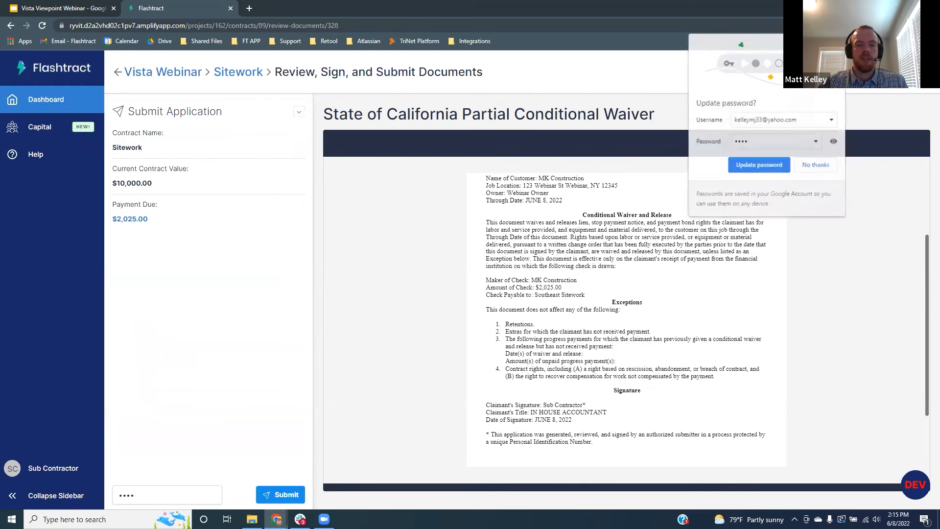
pyautogui.click(282, 495)
pyautogui.click(569, 297)
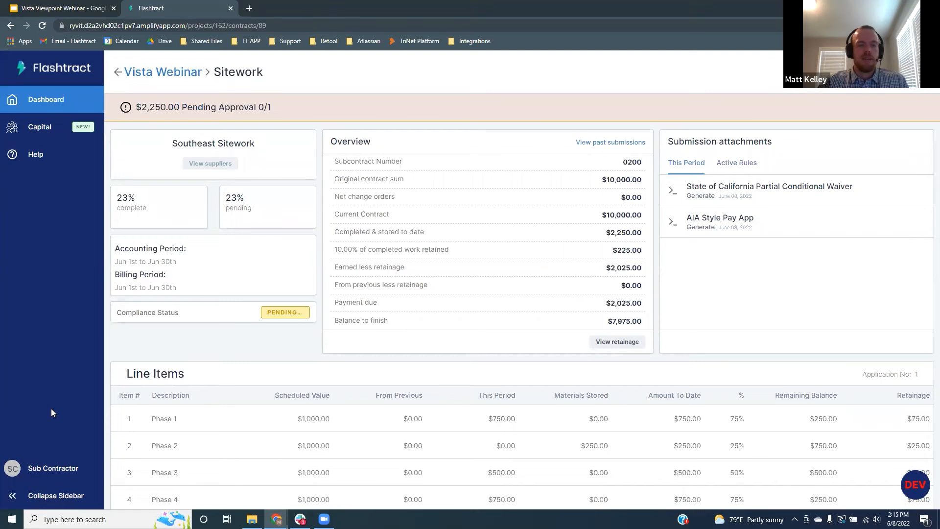
# Step: Sign out of the subcontractor account and sign in as the general contractor
pyautogui.click(64, 473)
pyautogui.click(132, 469)
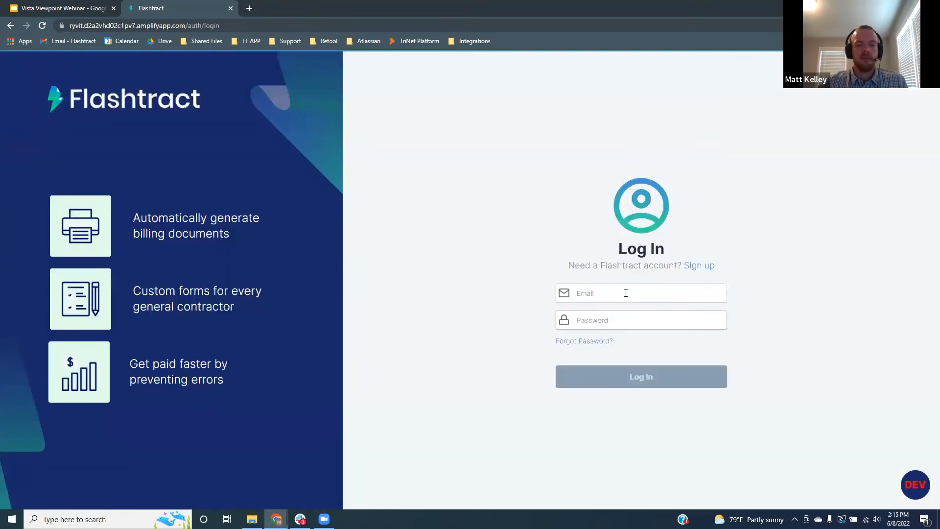
pyautogui.click(623, 293)
pyautogui.click(641, 316)
pyautogui.click(612, 320)
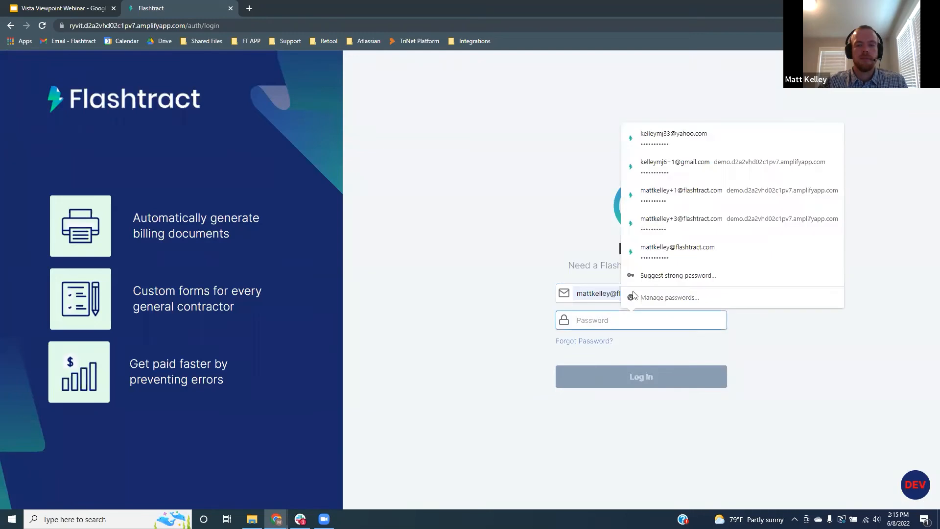
pyautogui.click(658, 252)
pyautogui.click(632, 377)
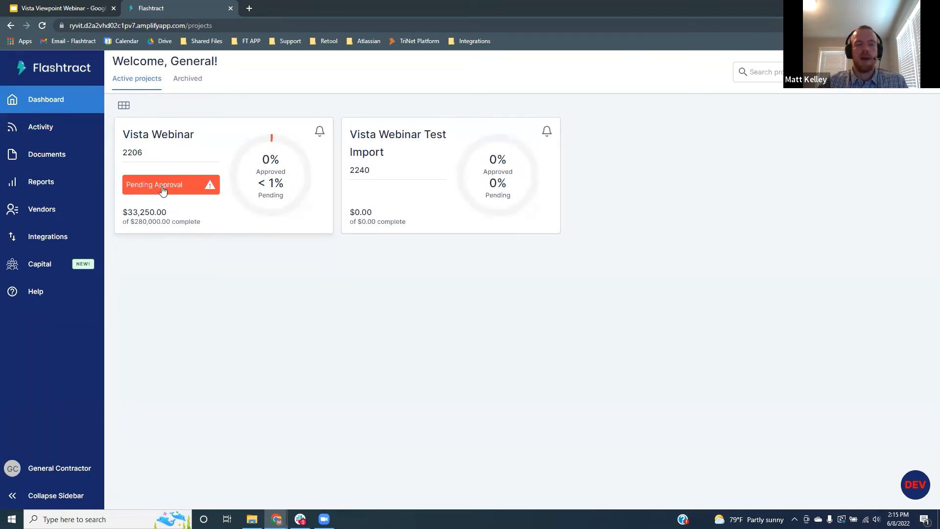
# Step: Open Vista Webinar's Sitework bill and preview the AIA pay app and California waiver attachments
pyautogui.click(194, 169)
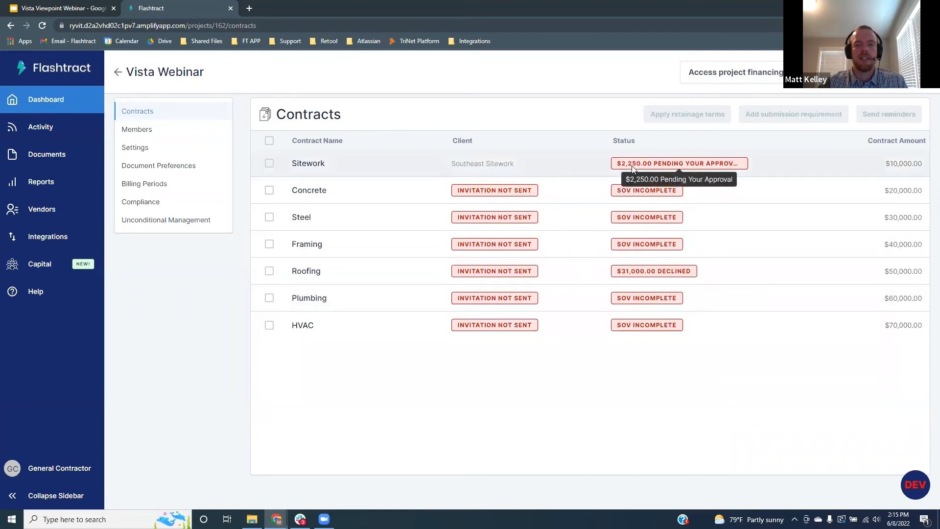
pyautogui.click(354, 165)
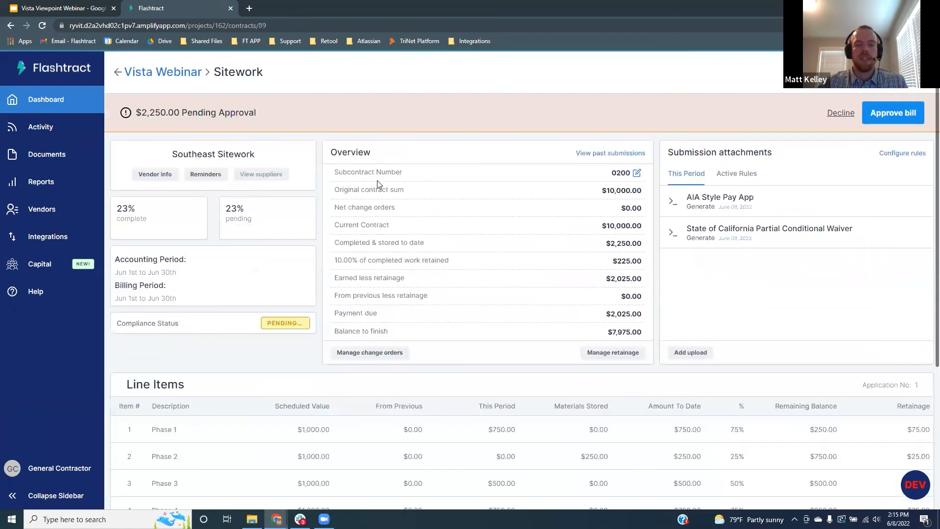
pyautogui.scroll(-3, 473, 180)
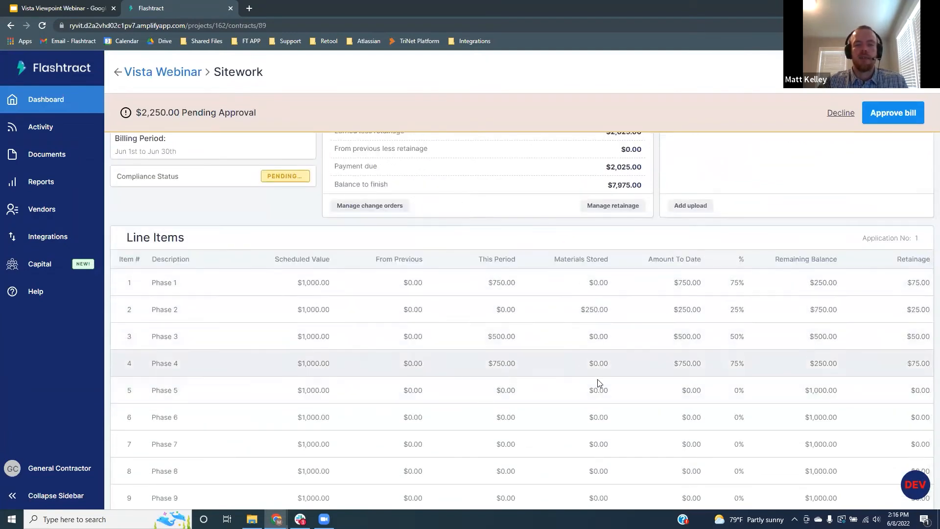
pyautogui.scroll(3, 639, 357)
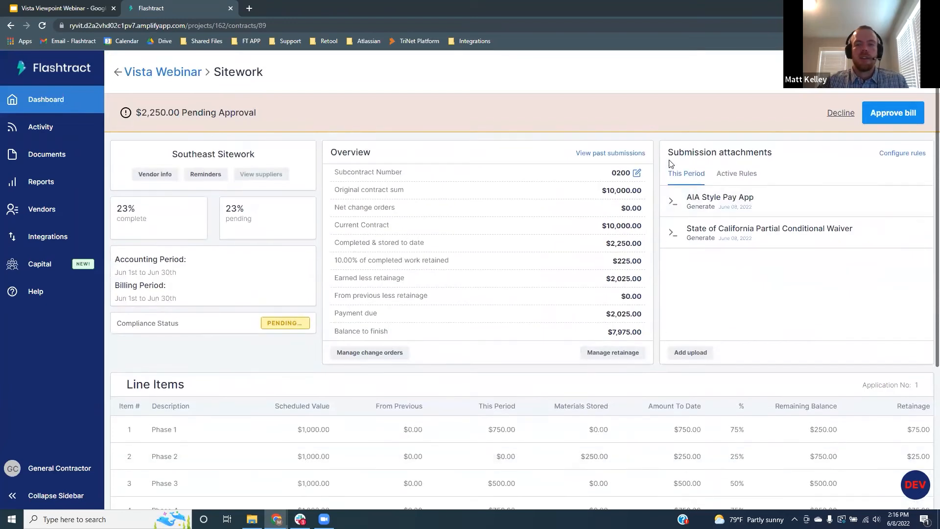
pyautogui.click(697, 208)
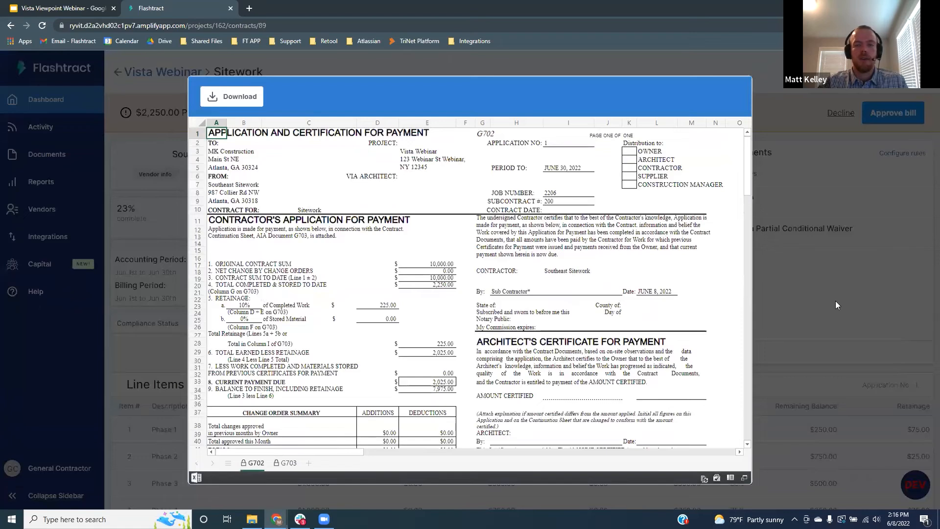
pyautogui.click(835, 301)
pyautogui.click(711, 235)
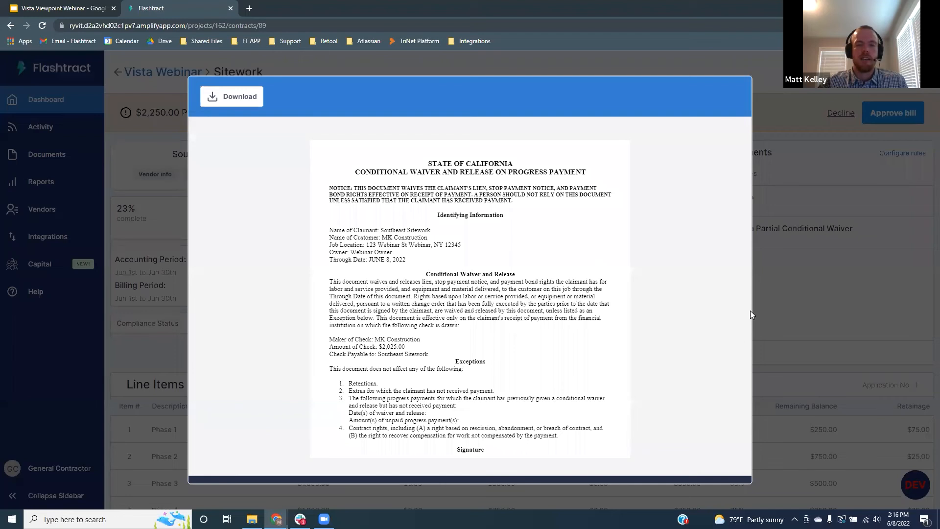
pyautogui.click(797, 304)
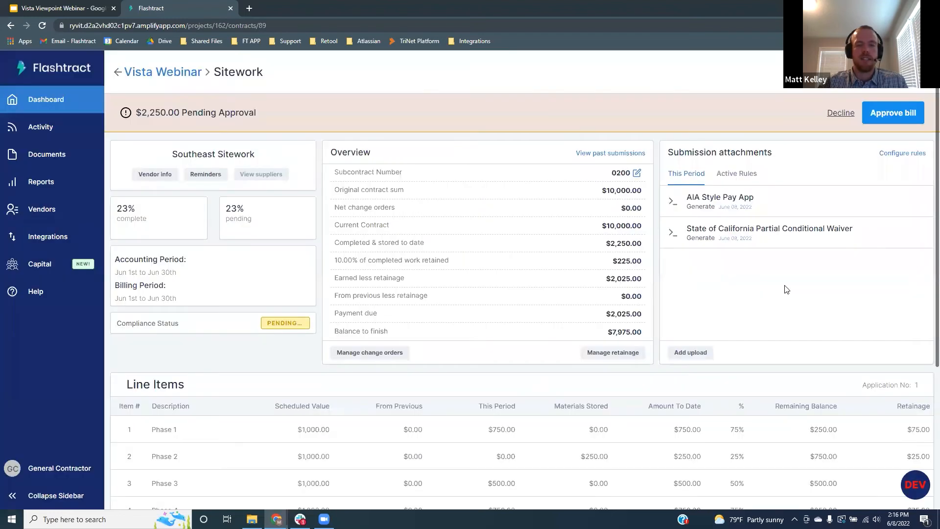
# Step: Mark the Sitework COI.pdf as Compliant/Reviewed and approve the $2,250.00 bill
pyautogui.click(184, 327)
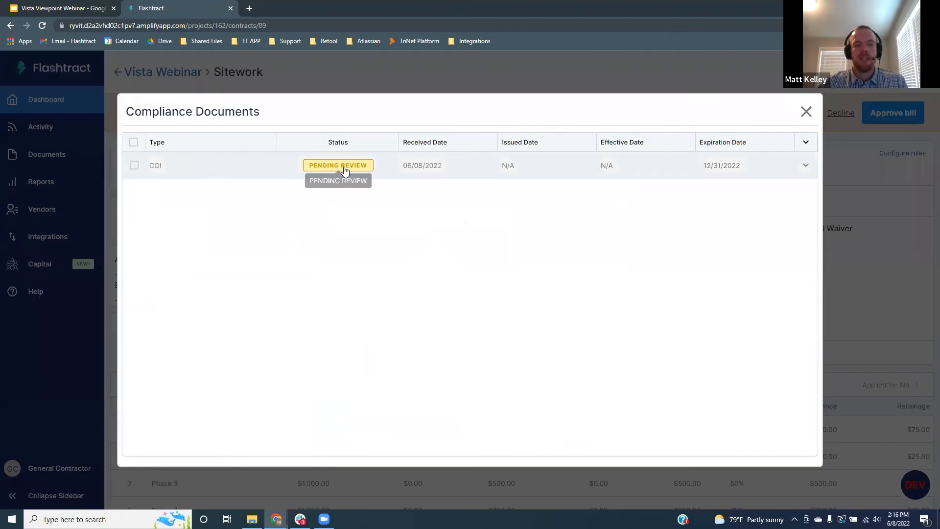
pyautogui.click(181, 174)
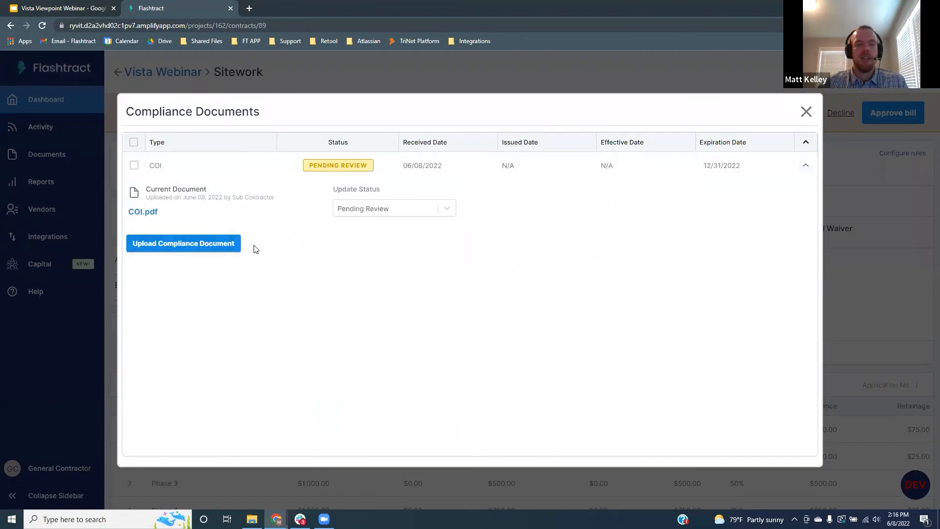
pyautogui.click(144, 212)
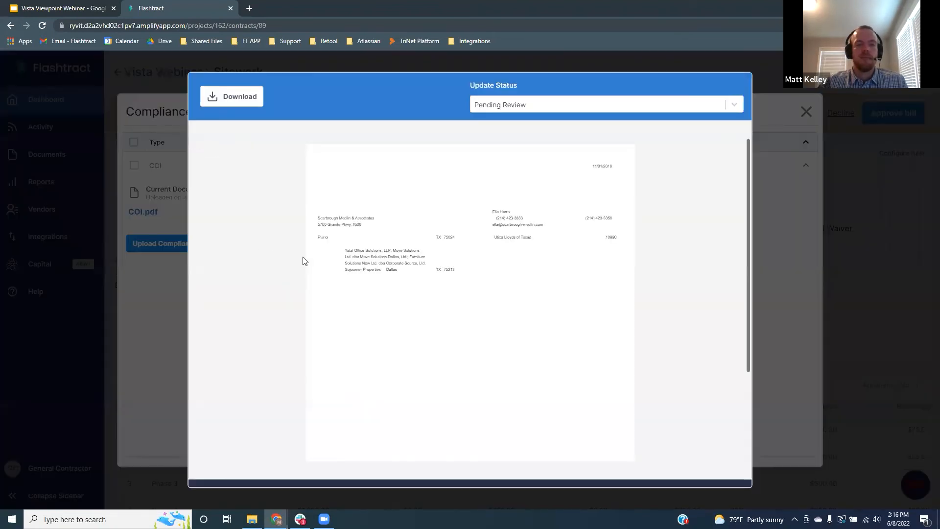
pyautogui.scroll(-5, 418, 195)
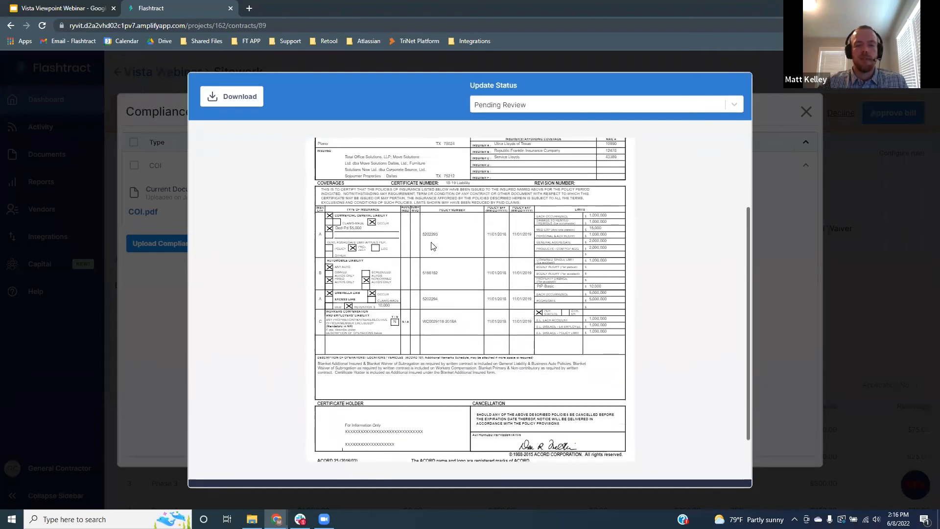
pyautogui.scroll(4, 430, 245)
pyautogui.click(552, 104)
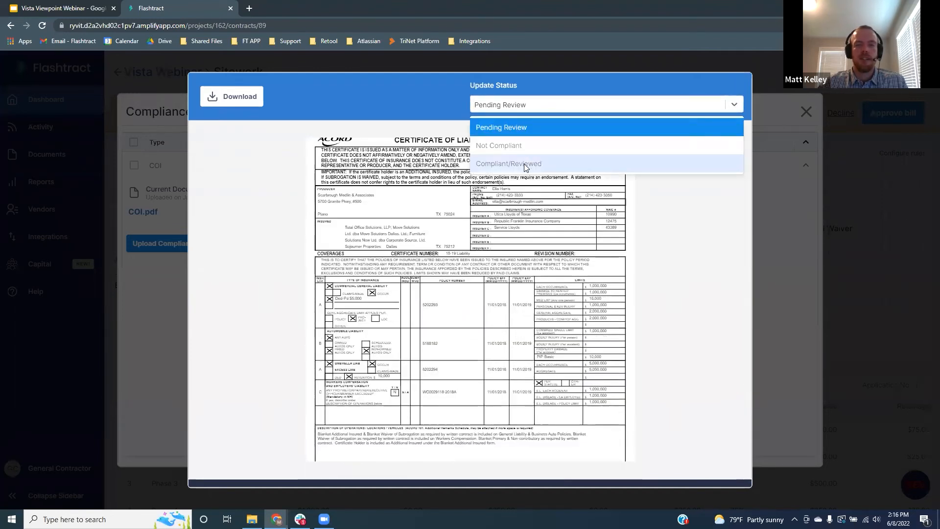
pyautogui.click(542, 240)
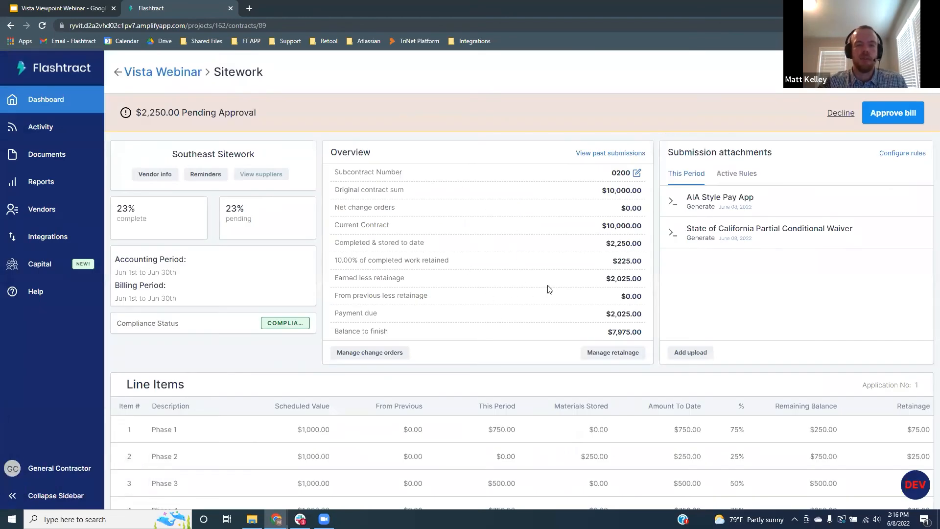
pyautogui.click(883, 114)
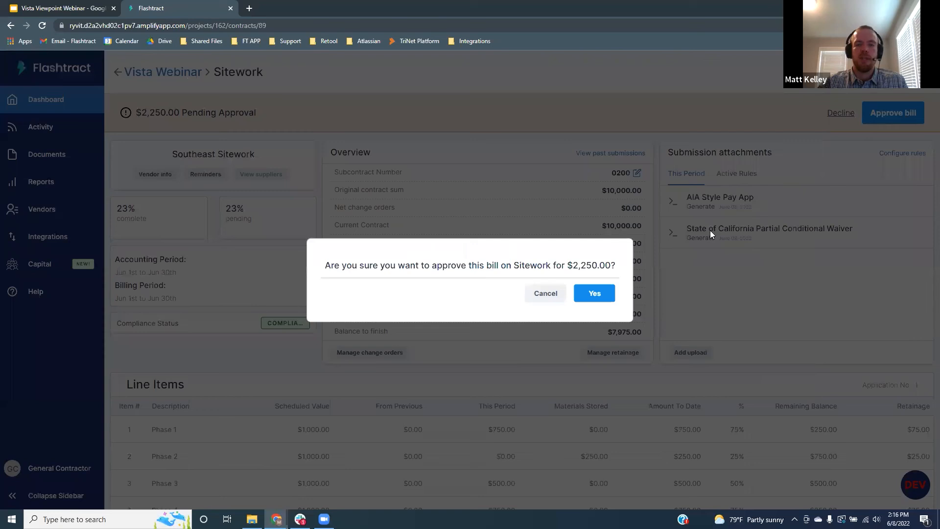
pyautogui.click(599, 293)
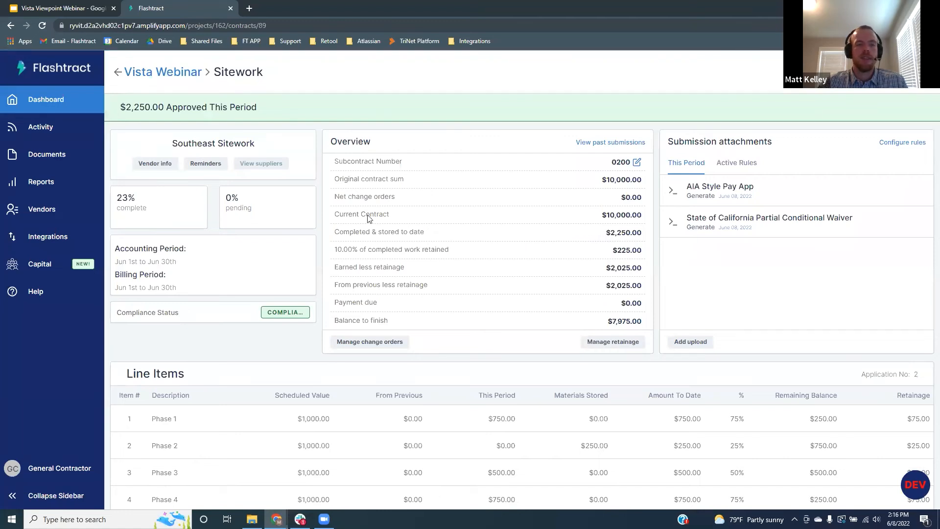
# Step: Start a Vista export from Integrations and filter bills to Has Not Been Exported
pyautogui.click(65, 237)
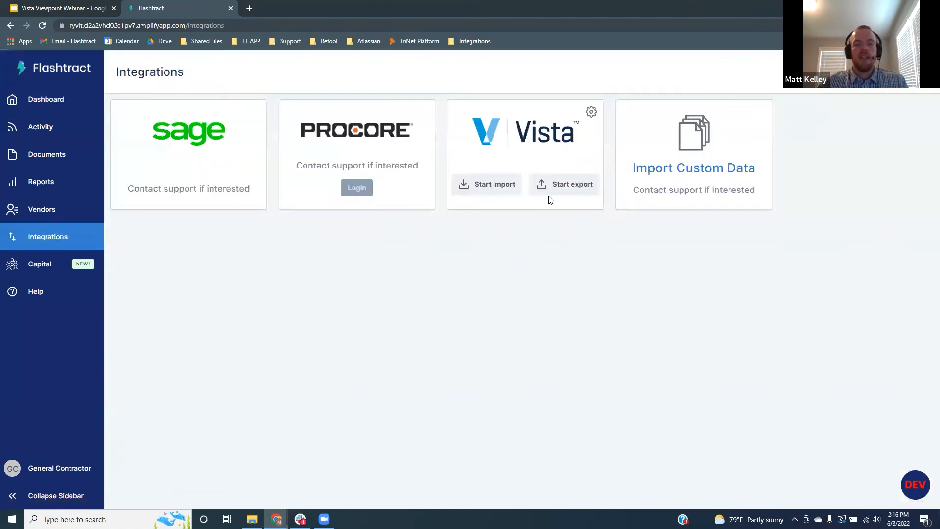
pyautogui.click(560, 184)
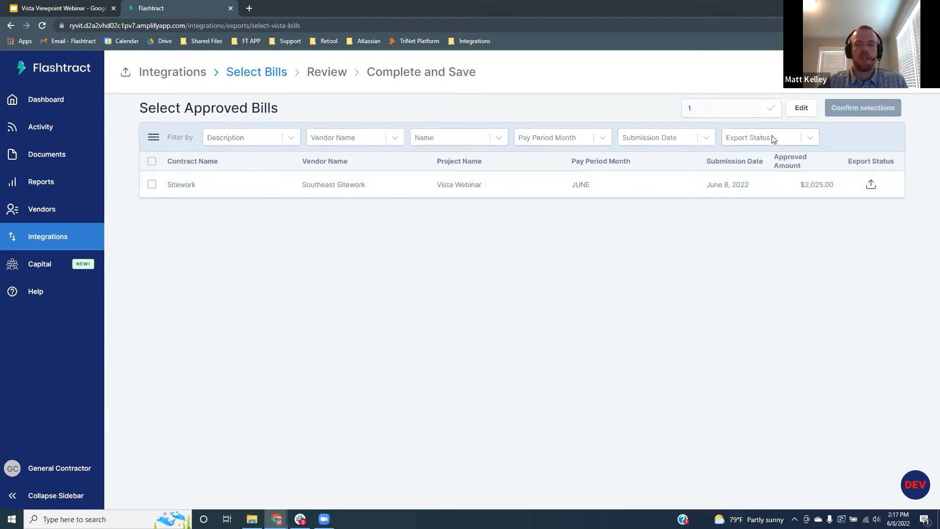
pyautogui.click(810, 143)
pyautogui.click(784, 180)
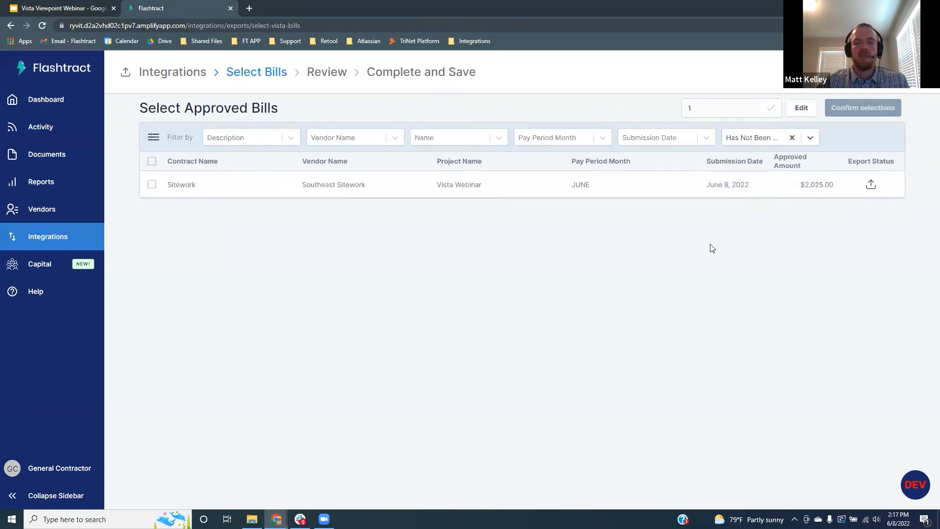
# Step: Save pay control number 1 and confirm the Sitework bill as the selection for export
pyautogui.click(798, 108)
pyautogui.click(719, 108)
pyautogui.press('BackSpace')
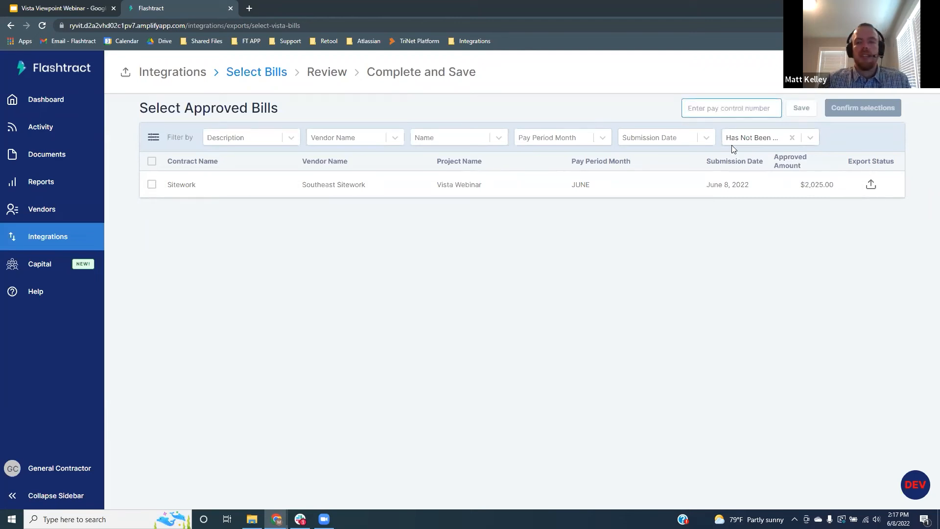
pyautogui.click(737, 233)
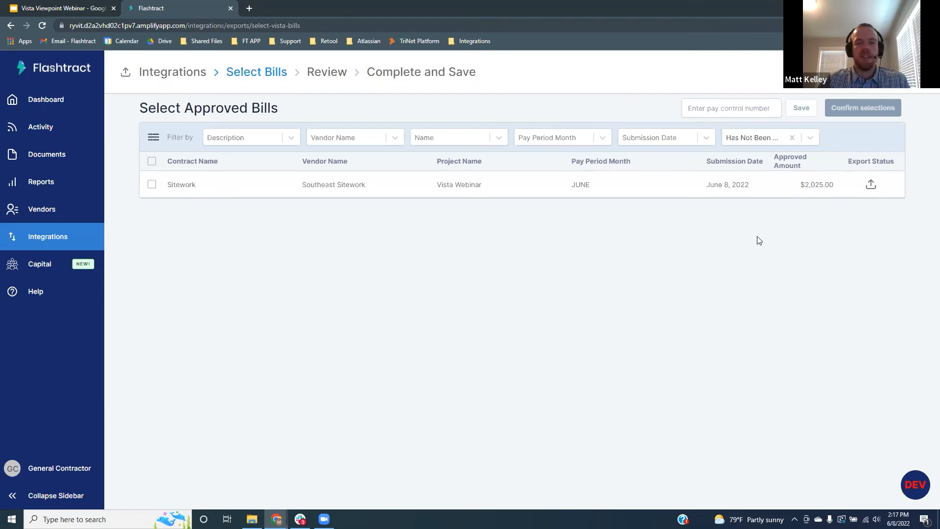
pyautogui.click(701, 111)
pyautogui.write('1')
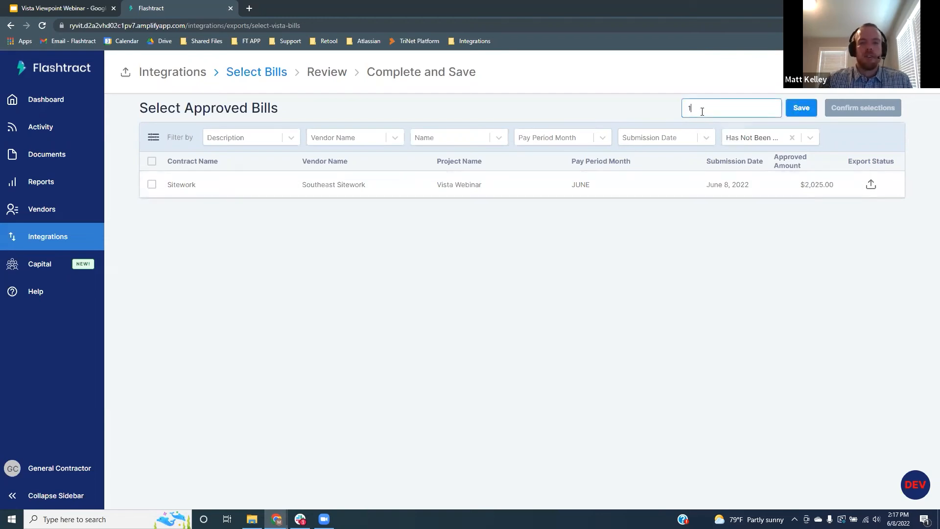
pyautogui.click(800, 109)
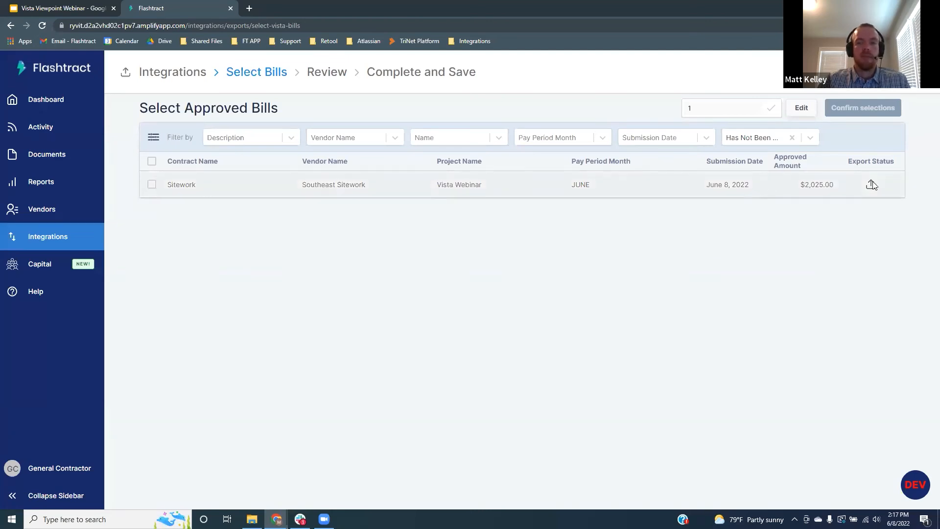
pyautogui.click(152, 184)
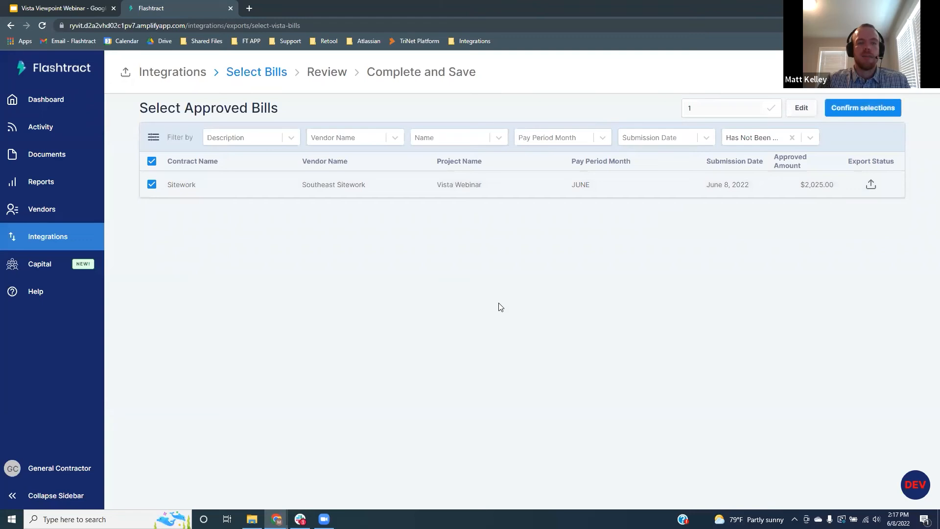
pyautogui.click(874, 108)
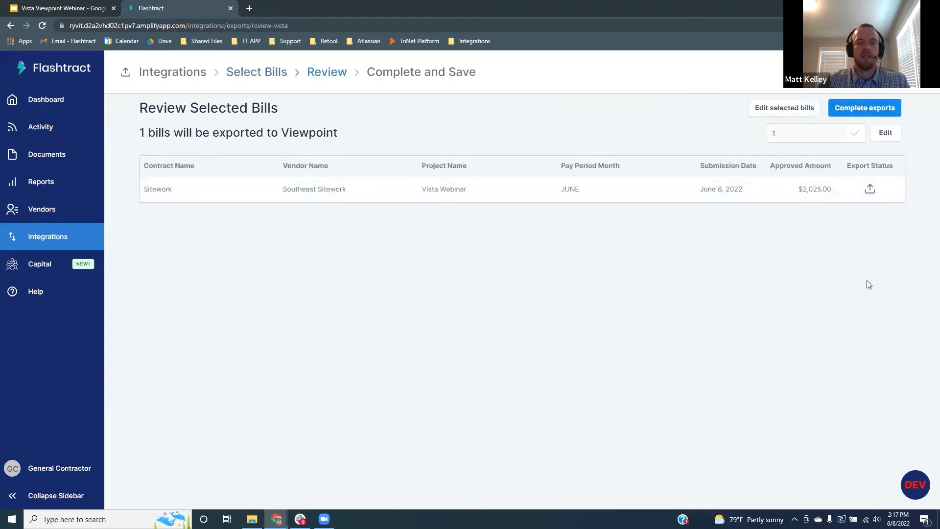
# Step: Complete the Sitework export to Viewpoint, then present the webinar deck from the Configuration Options slide
pyautogui.click(875, 110)
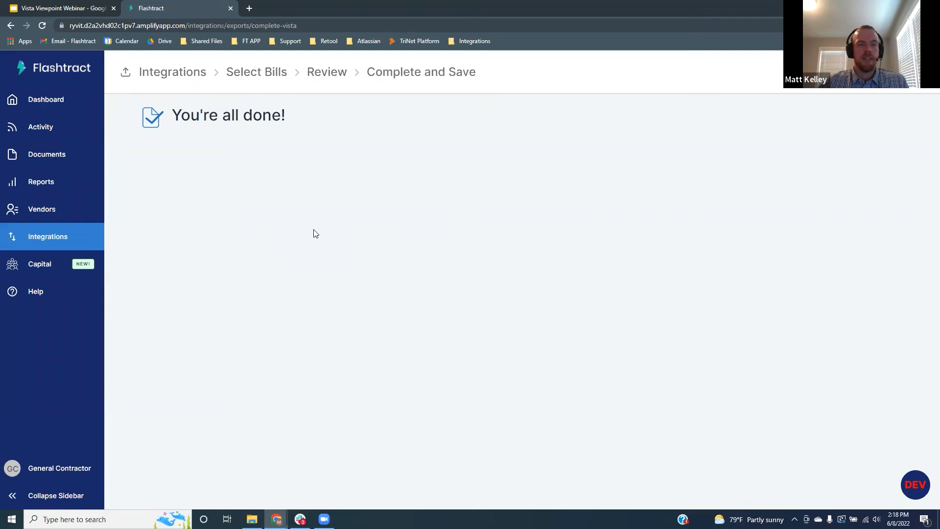
pyautogui.click(64, 9)
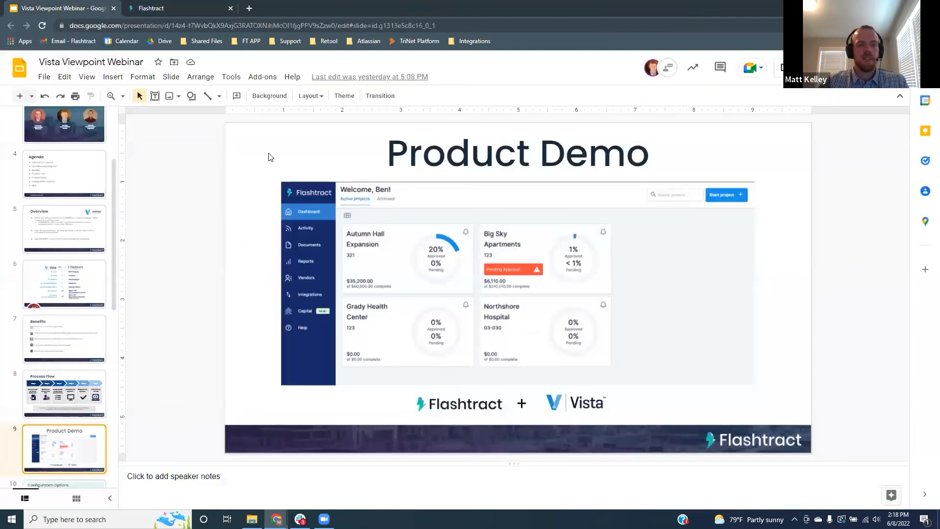
pyautogui.click(807, 67)
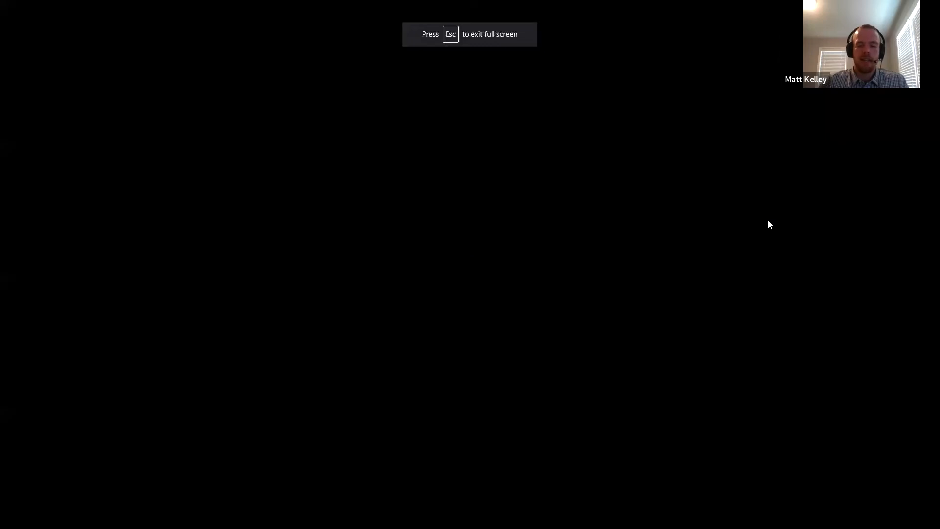
pyautogui.press('Right')
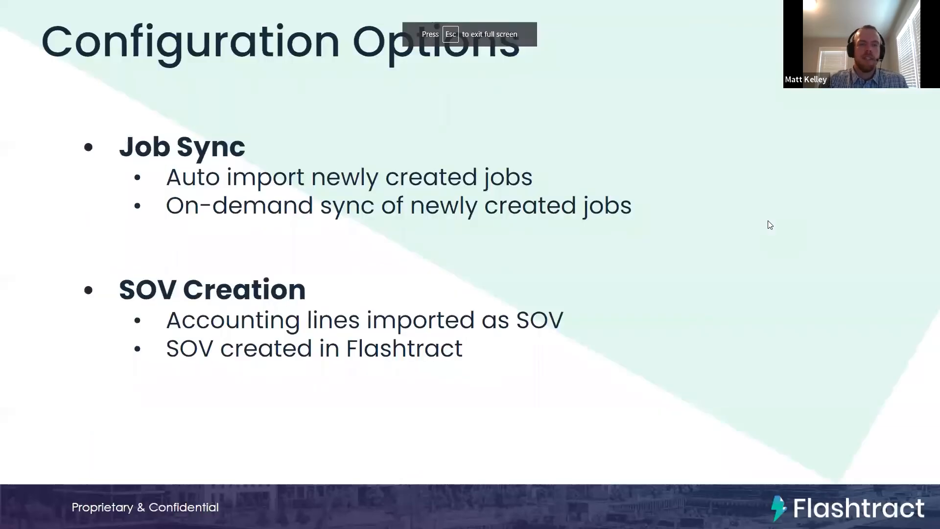